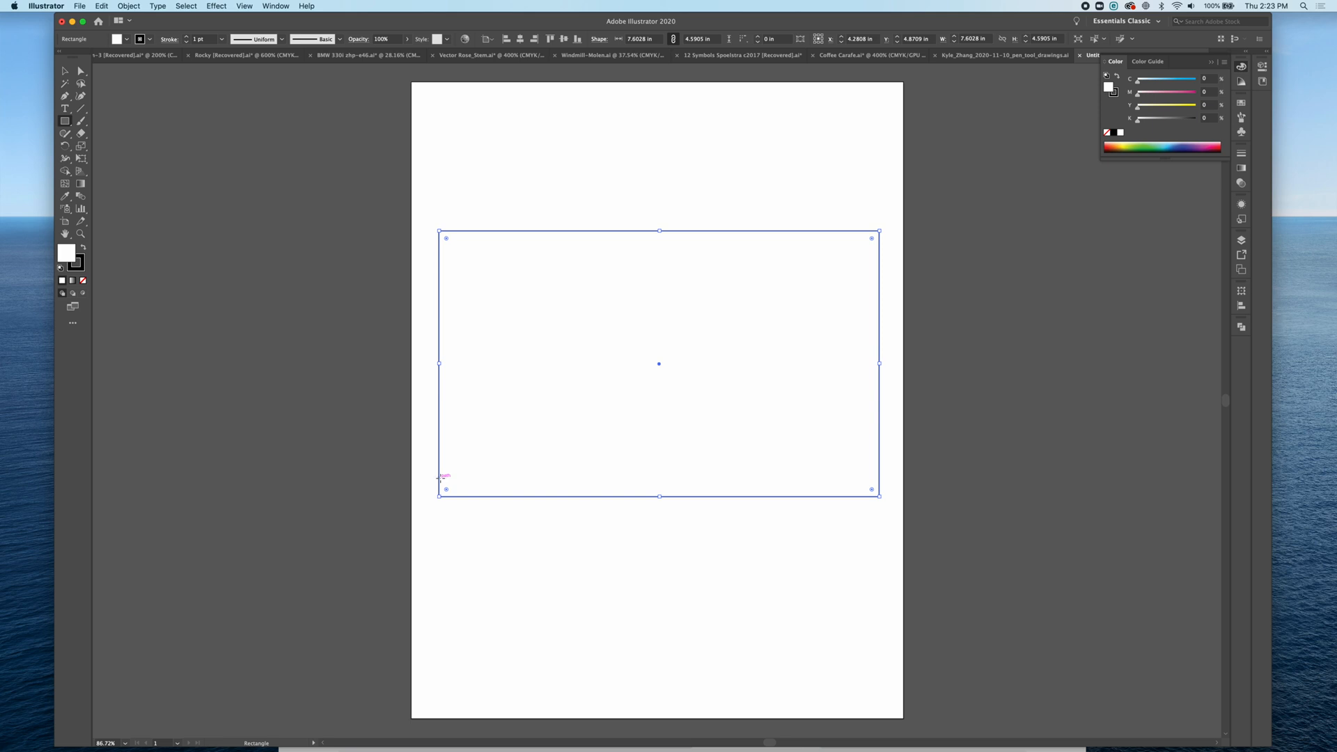
Step: Draw a thin stripe rectangle along the bottom edge of the flag rectangle, filled red with no stroke
mouse_move(438, 476)
mouse_down()
mouse_move(860, 480)
mouse_move(879, 495)
mouse_up()
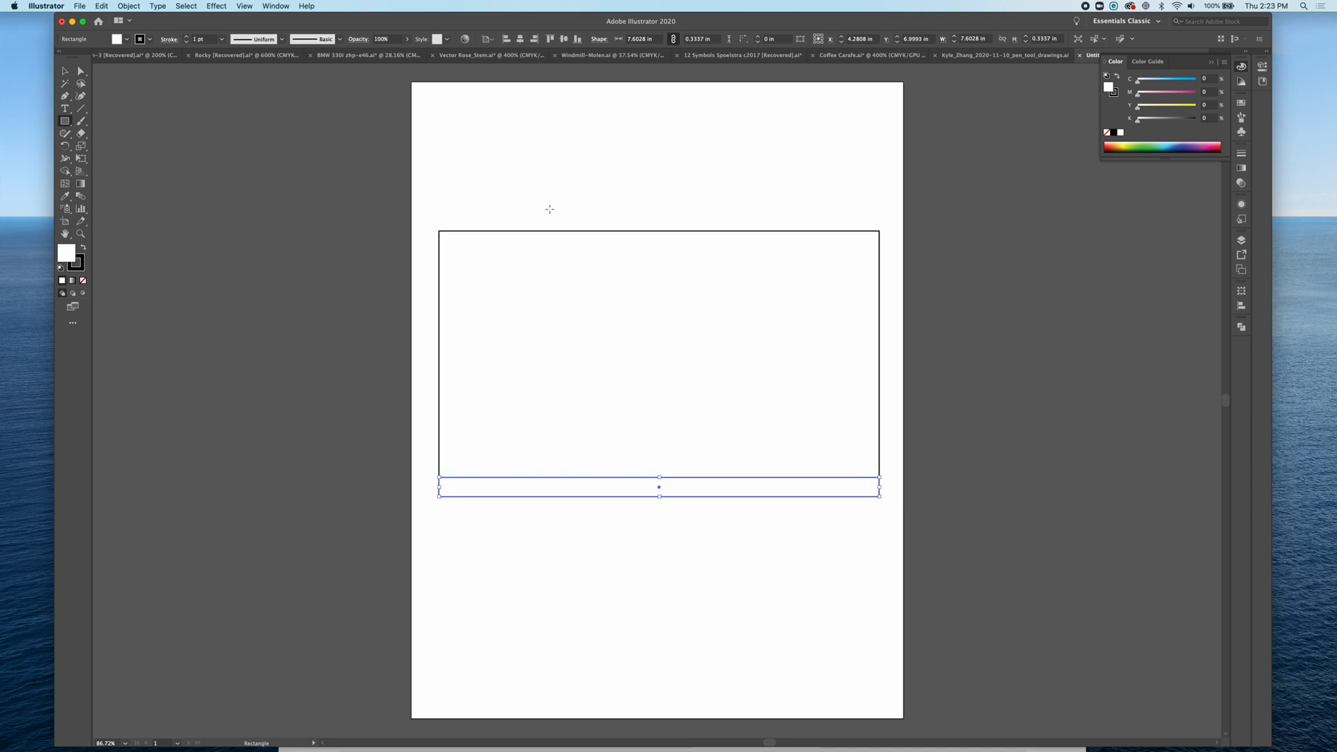
click(1112, 145)
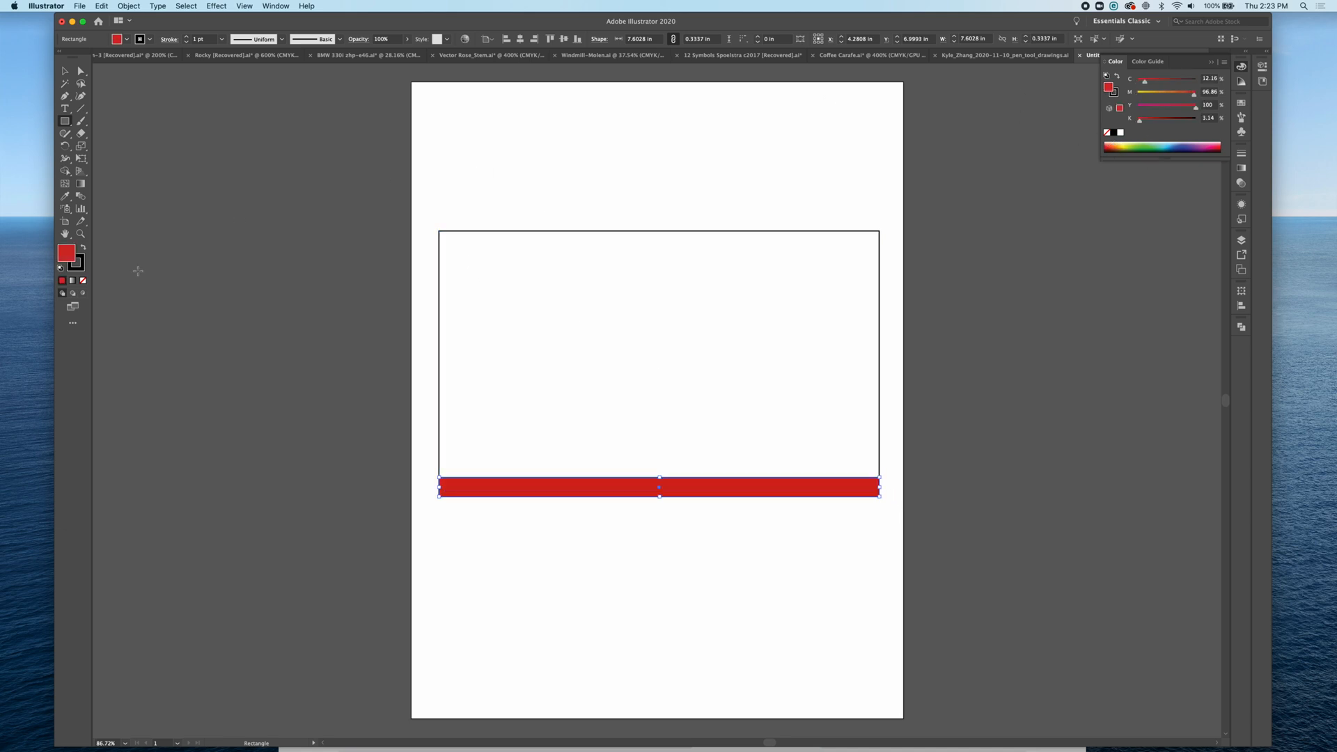
click(84, 249)
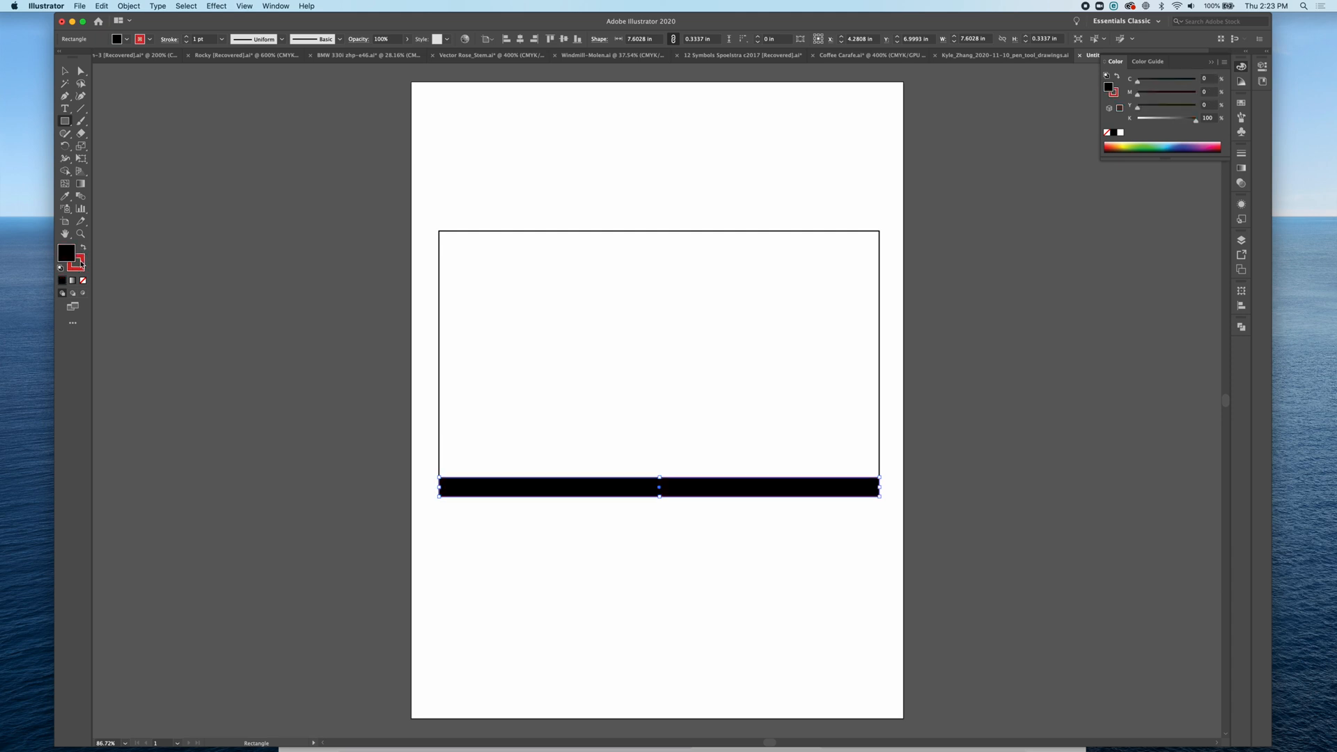
click(84, 249)
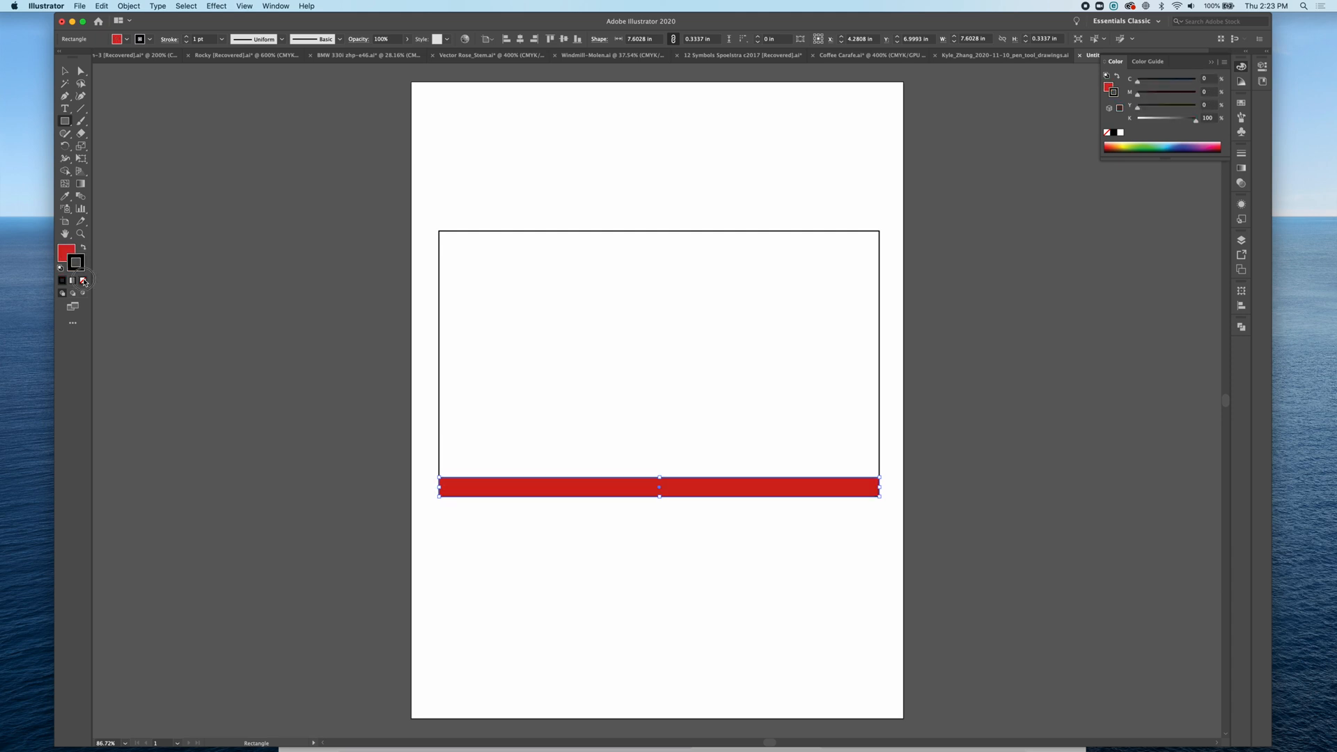
click(83, 280)
click(61, 255)
click(65, 71)
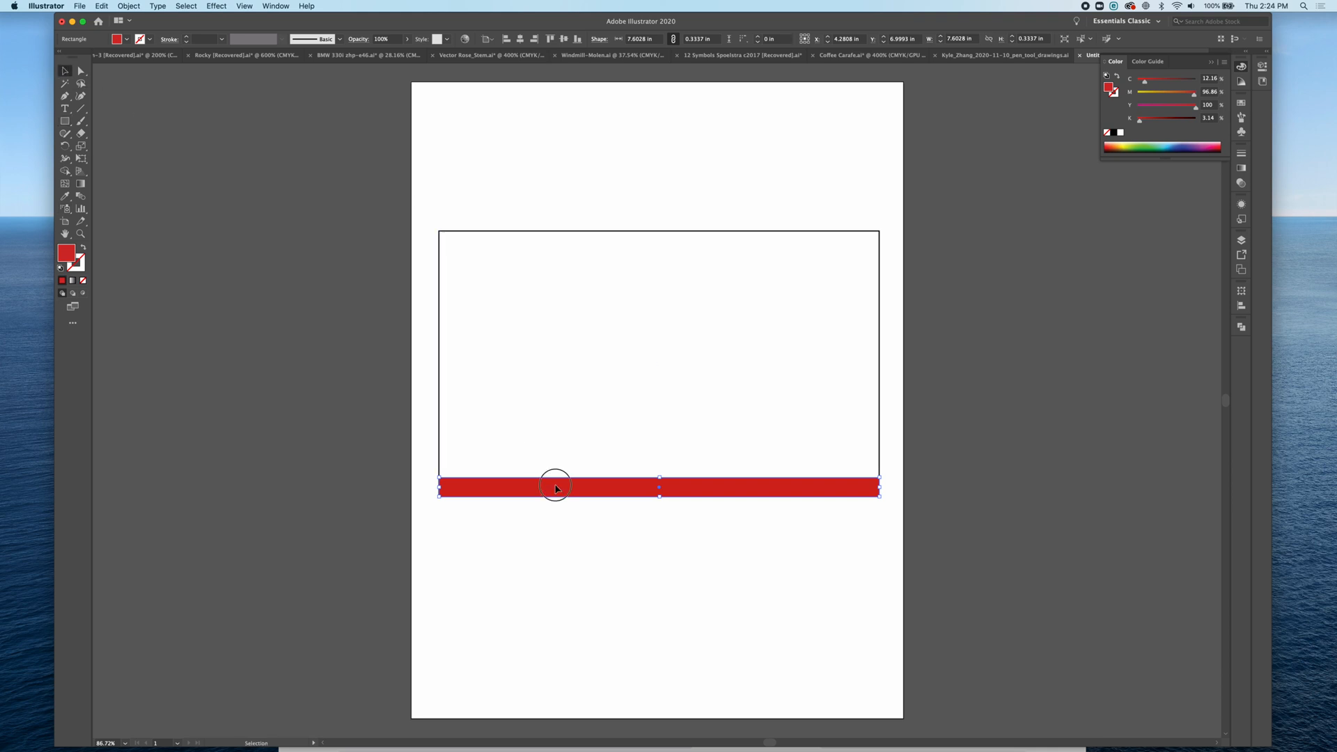
Step: Duplicate the red stripe up to the flag's top edge and distribute all stripes evenly by vertical centre
drag(552, 483, 551, 241)
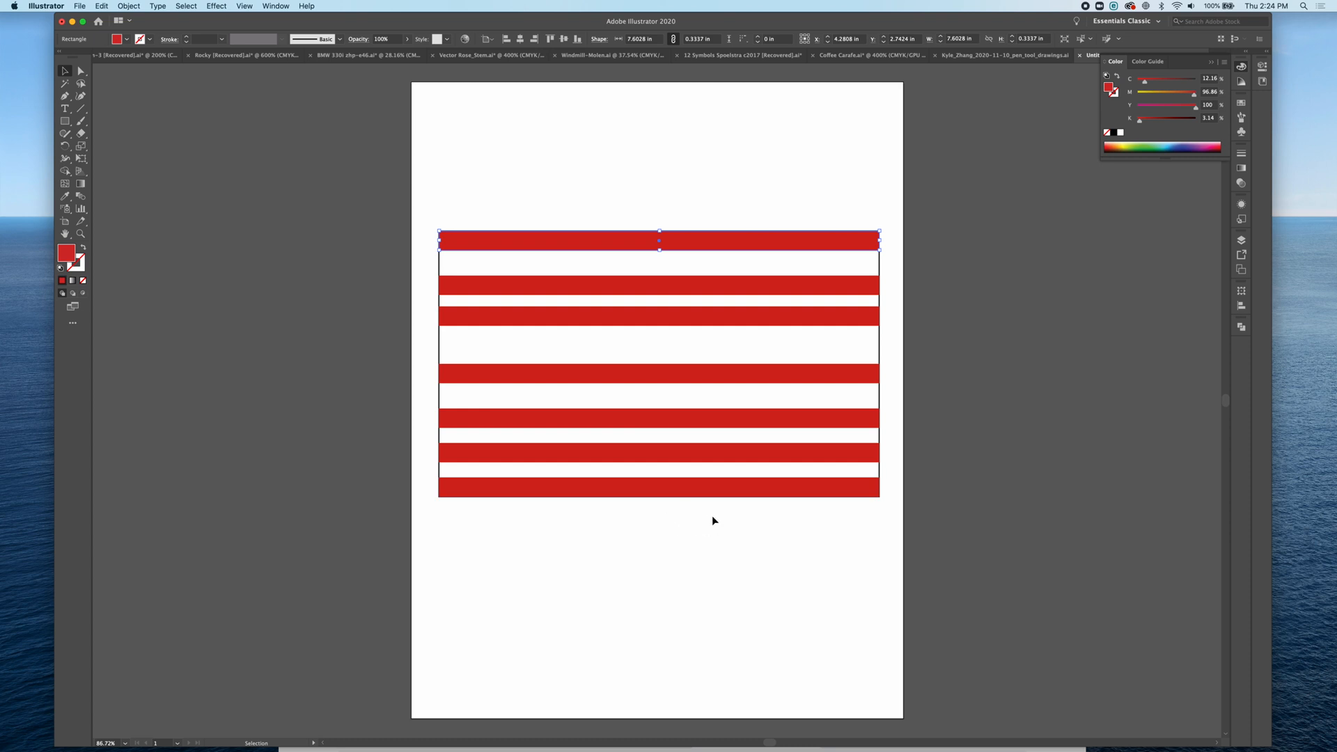
drag(726, 519, 610, 206)
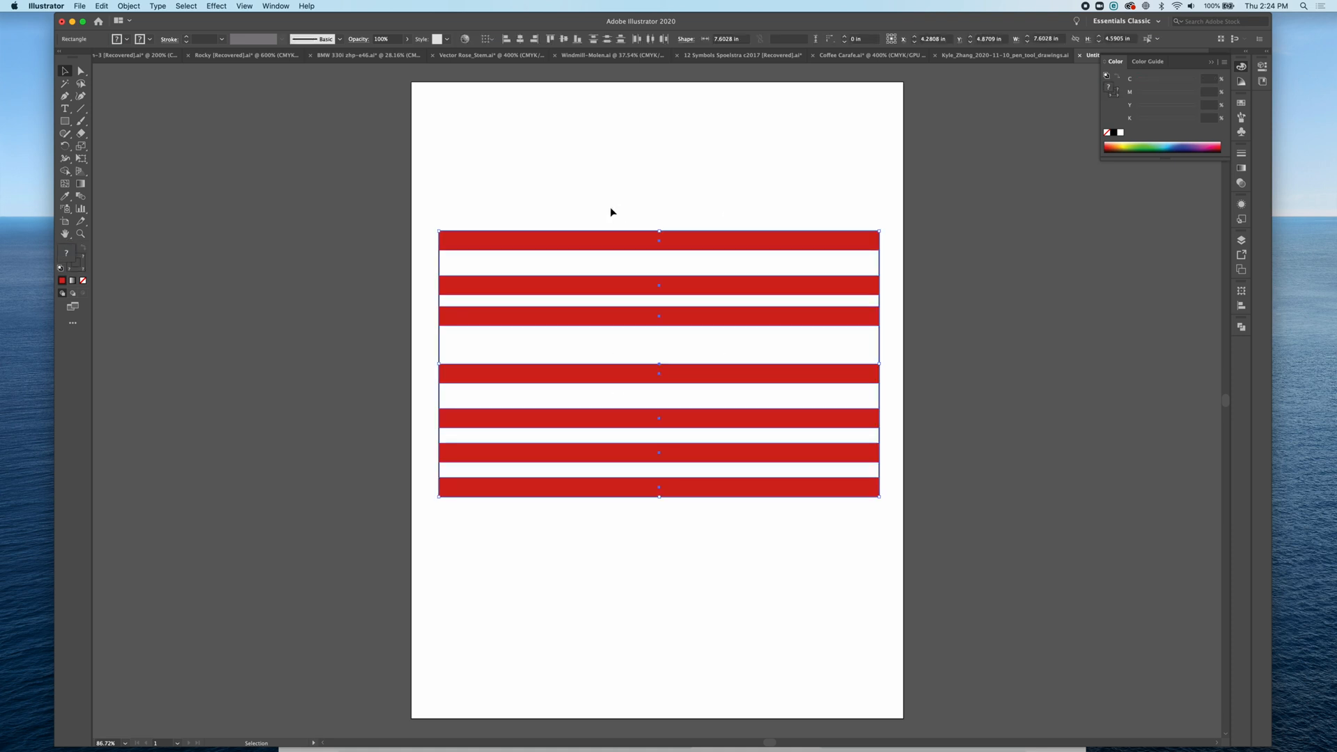
click(725, 558)
drag(719, 526, 563, 195)
shift+click(721, 346)
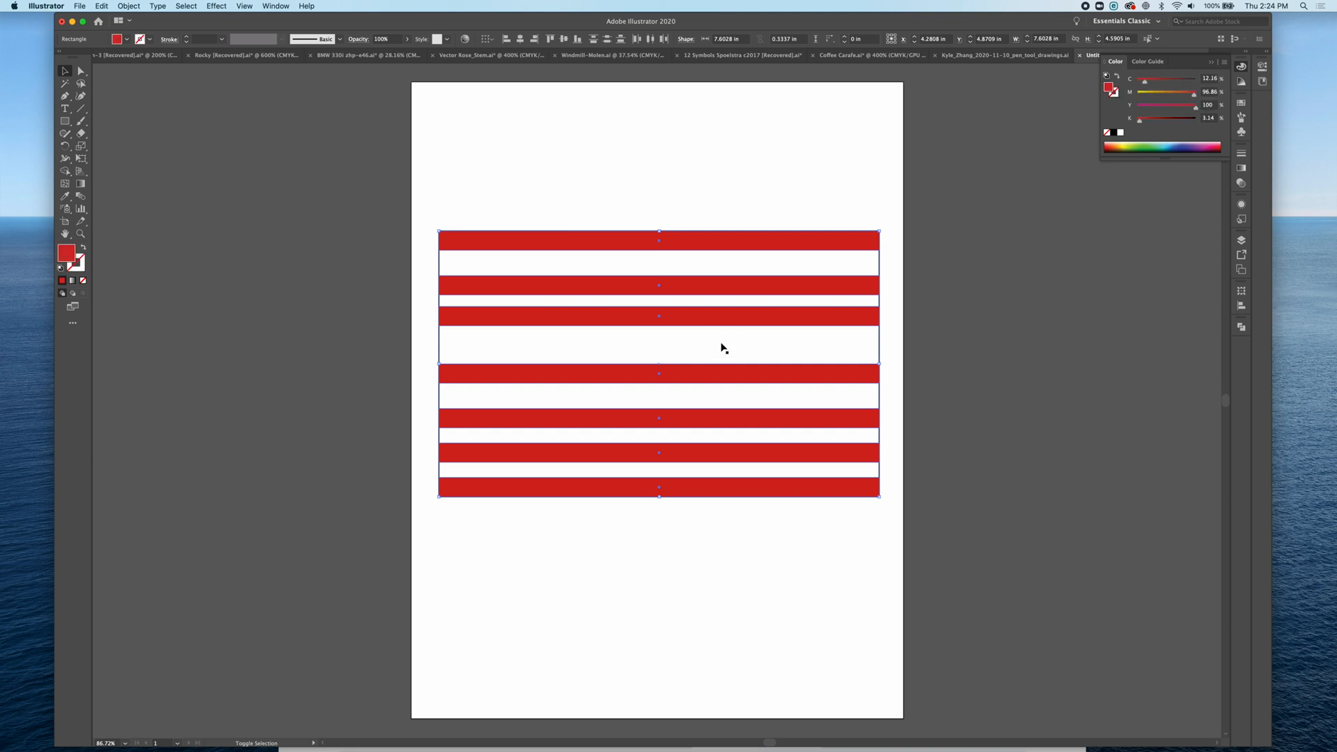
click(608, 40)
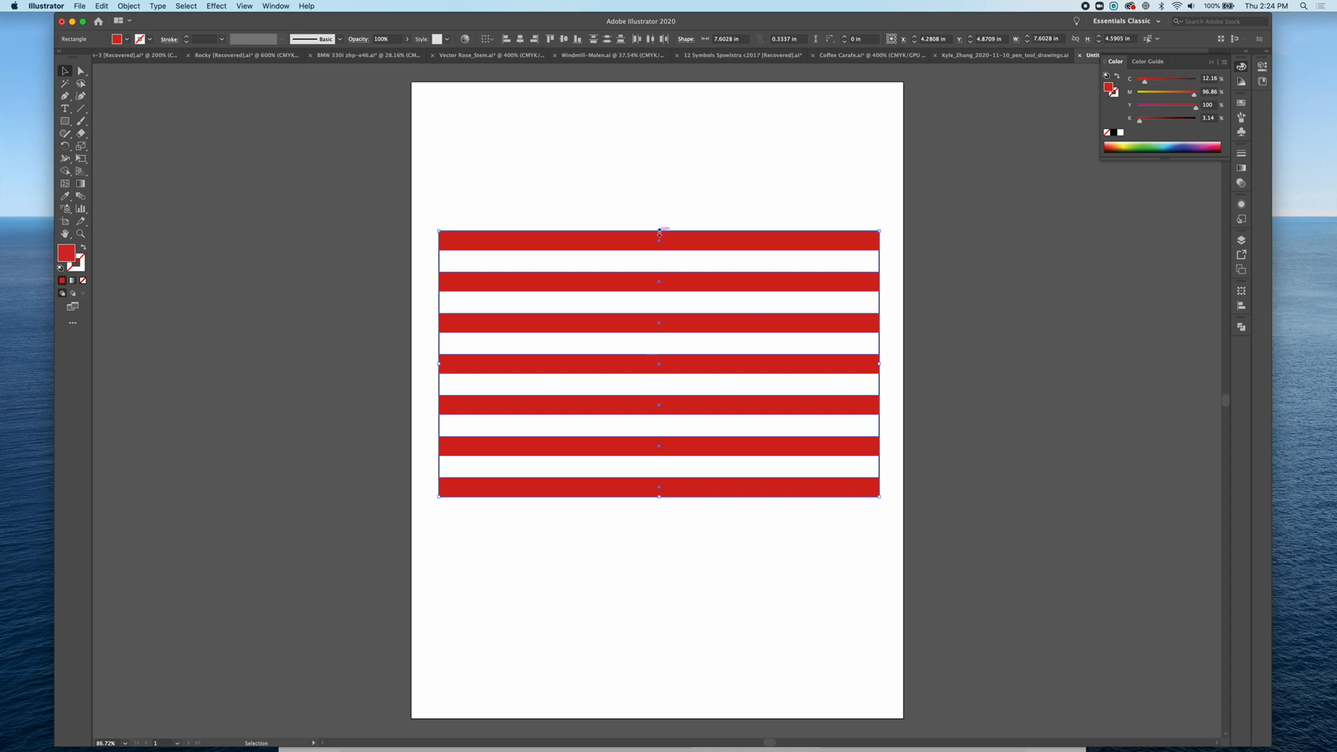
Step: Move the top stripe back to the flag's top edge and redistribute all stripes evenly by vertical centre
drag(660, 229, 658, 207)
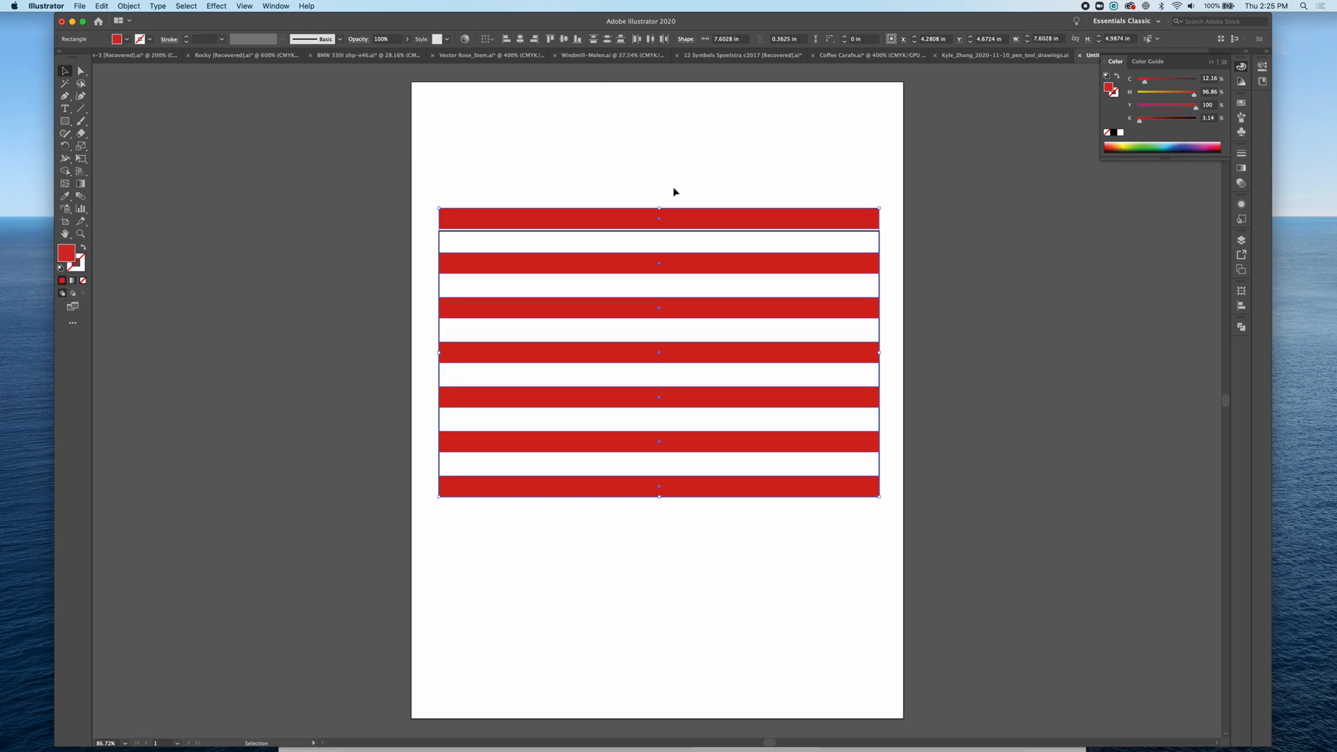
click(672, 191)
drag(673, 224, 672, 242)
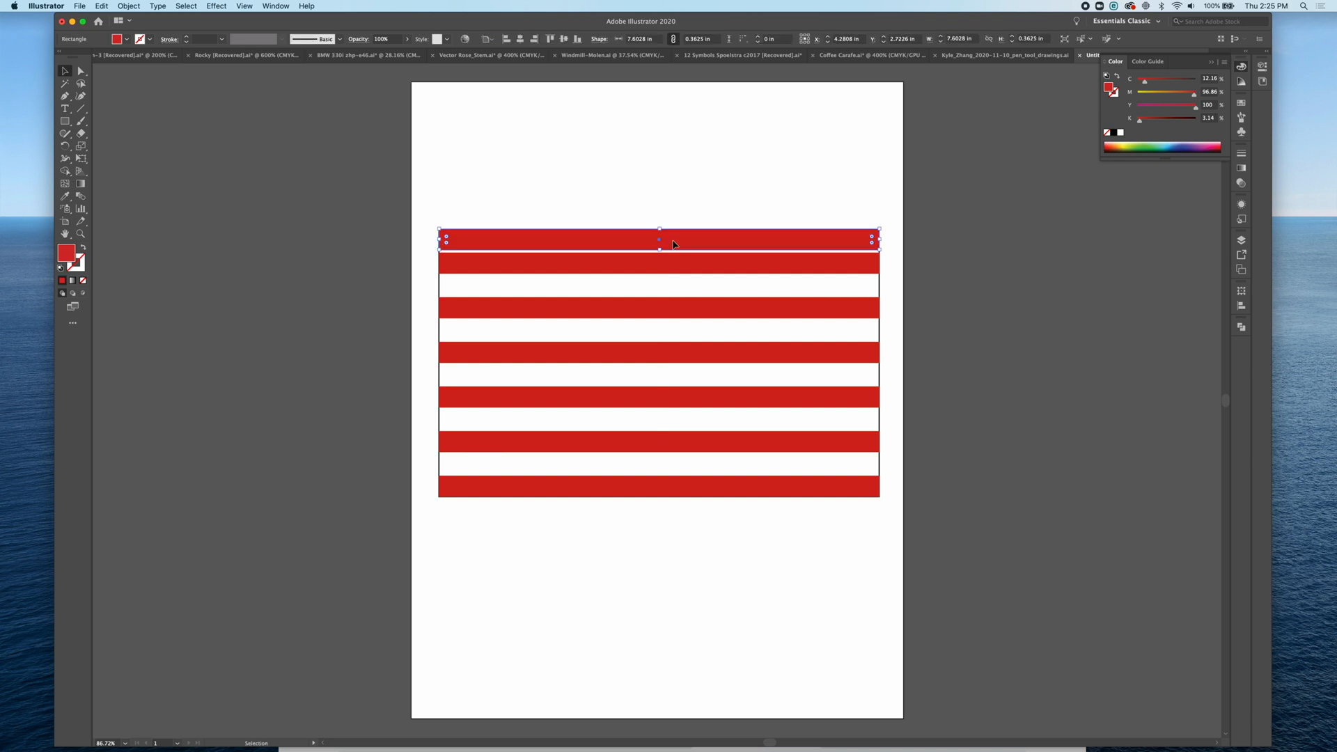
click(665, 237)
key(super+a)
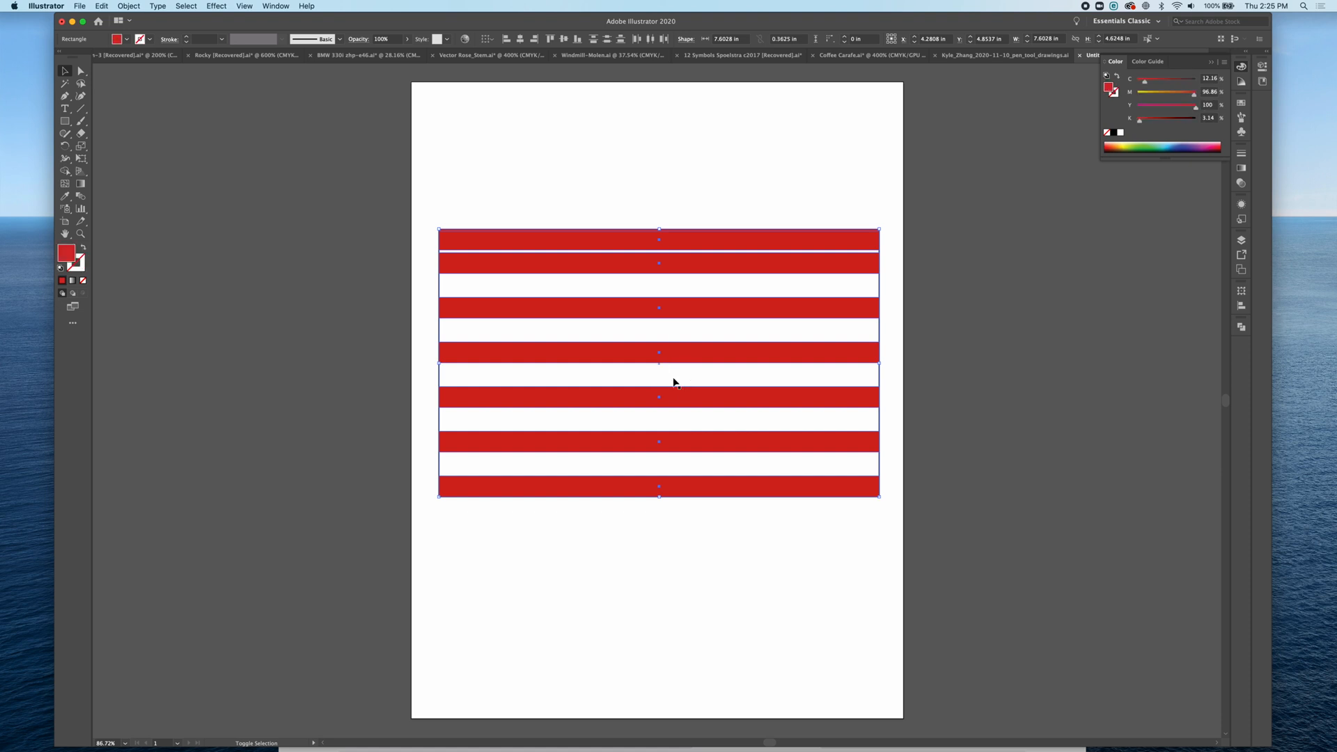
click(606, 39)
click(601, 140)
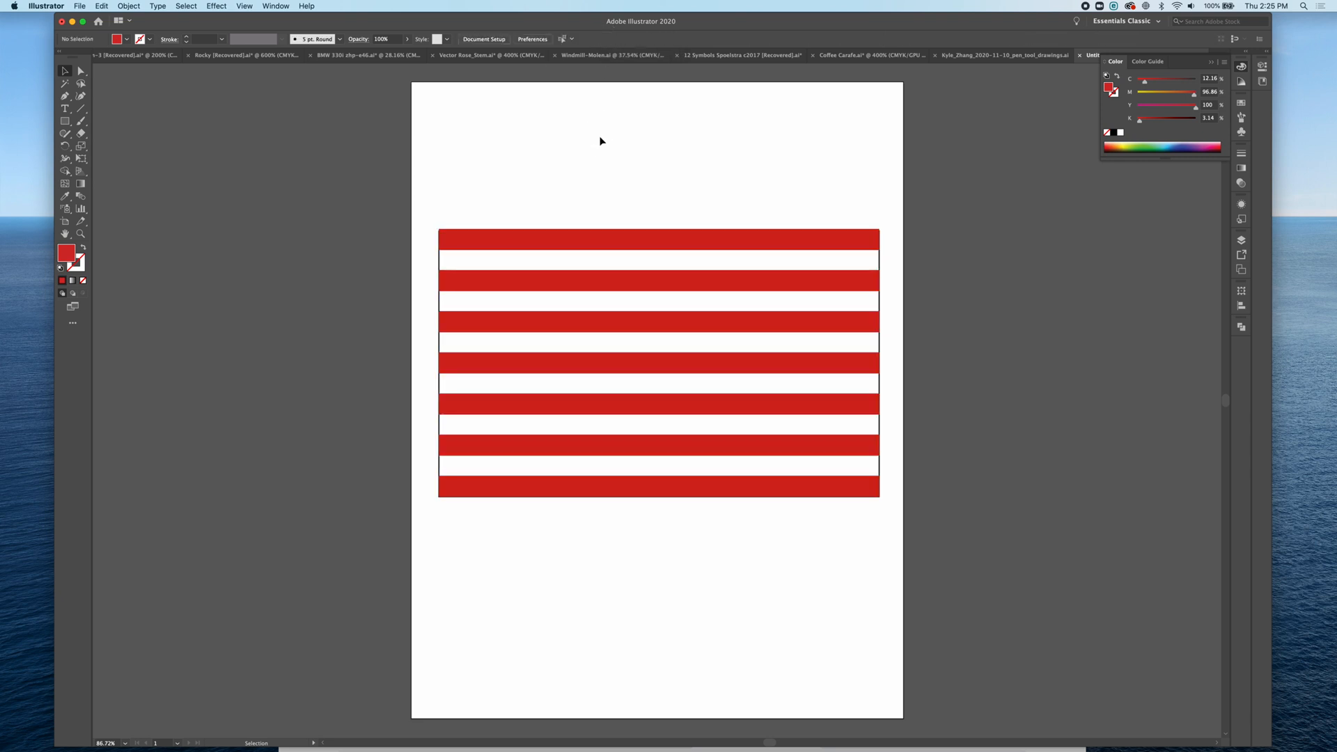
Step: Draw the canton rectangle in the flag's top-left corner, about 3.49 in wide by 2.46 in tall
click(65, 121)
click(65, 72)
click(65, 121)
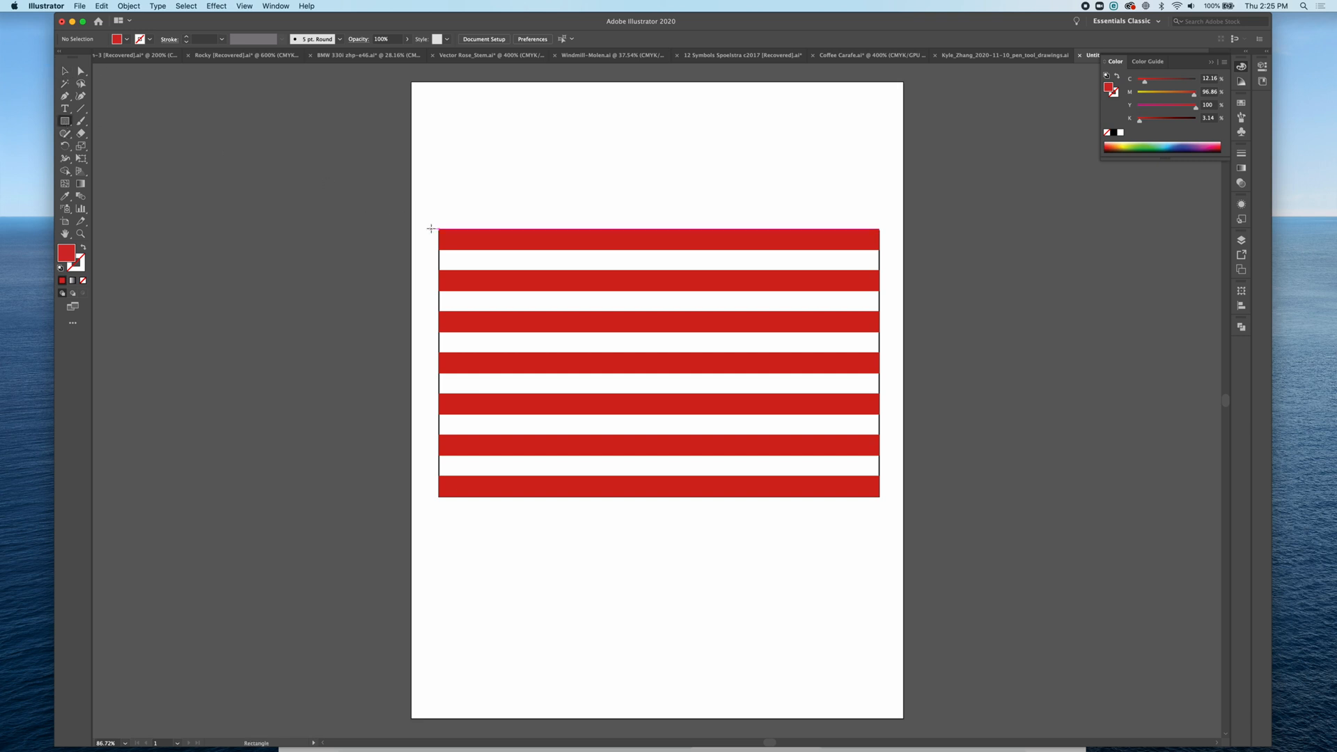
drag(439, 230, 641, 373)
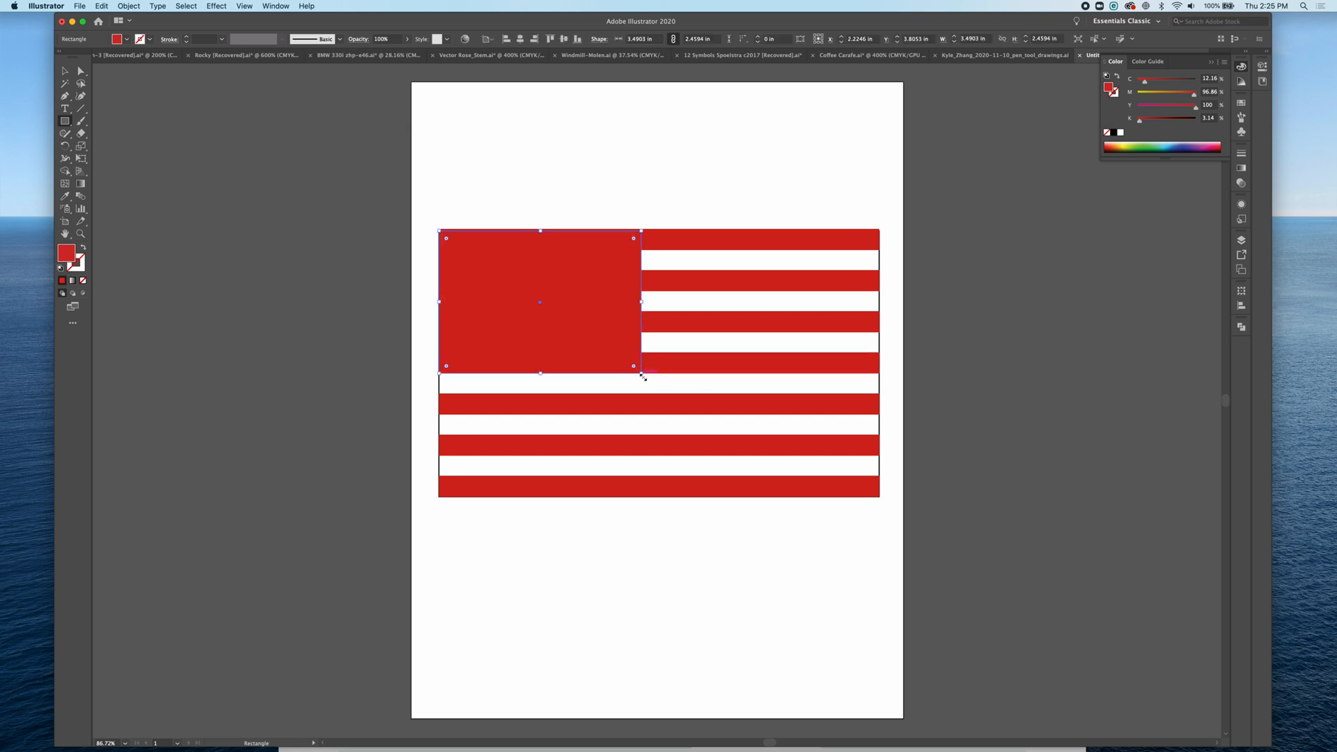
click(64, 71)
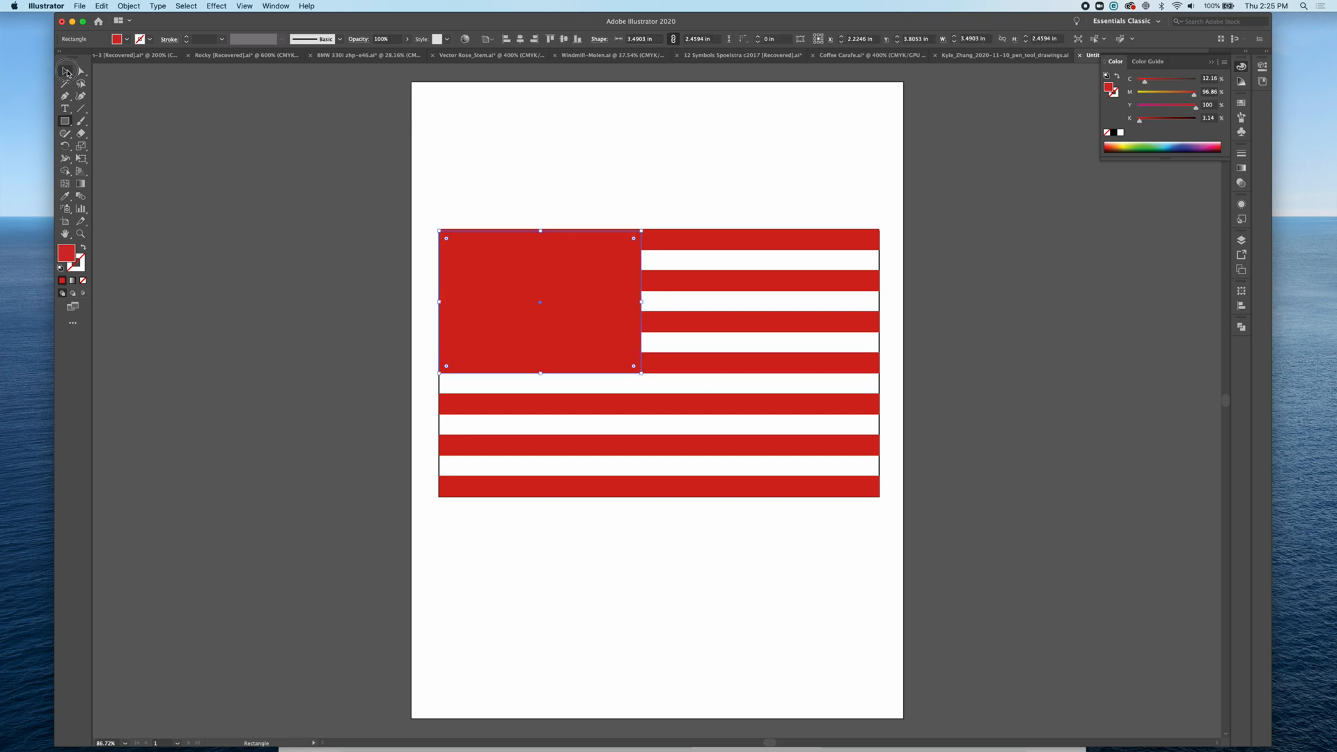
Step: Nudge the top stripe down slightly, then select all red stripes and redistribute them evenly by vertical centre
click(726, 237)
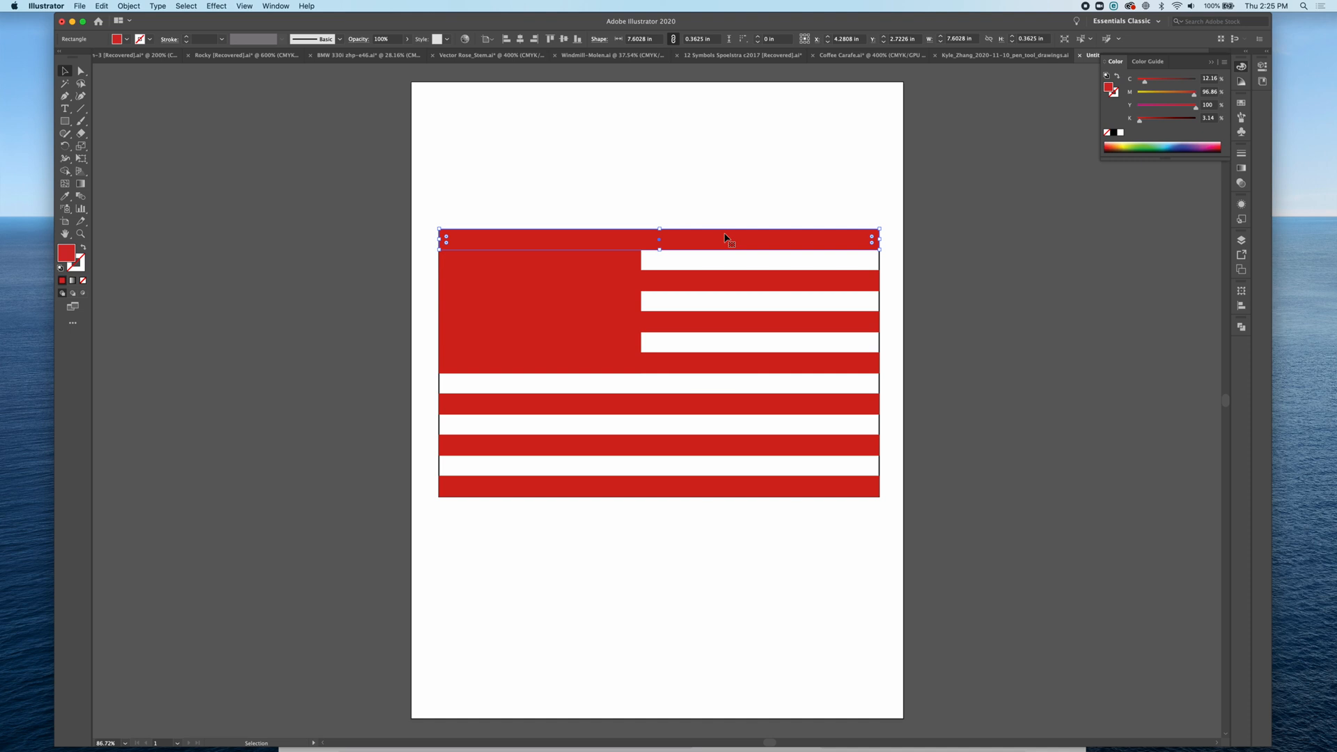
key(Down)
key(Down)
key(Down)
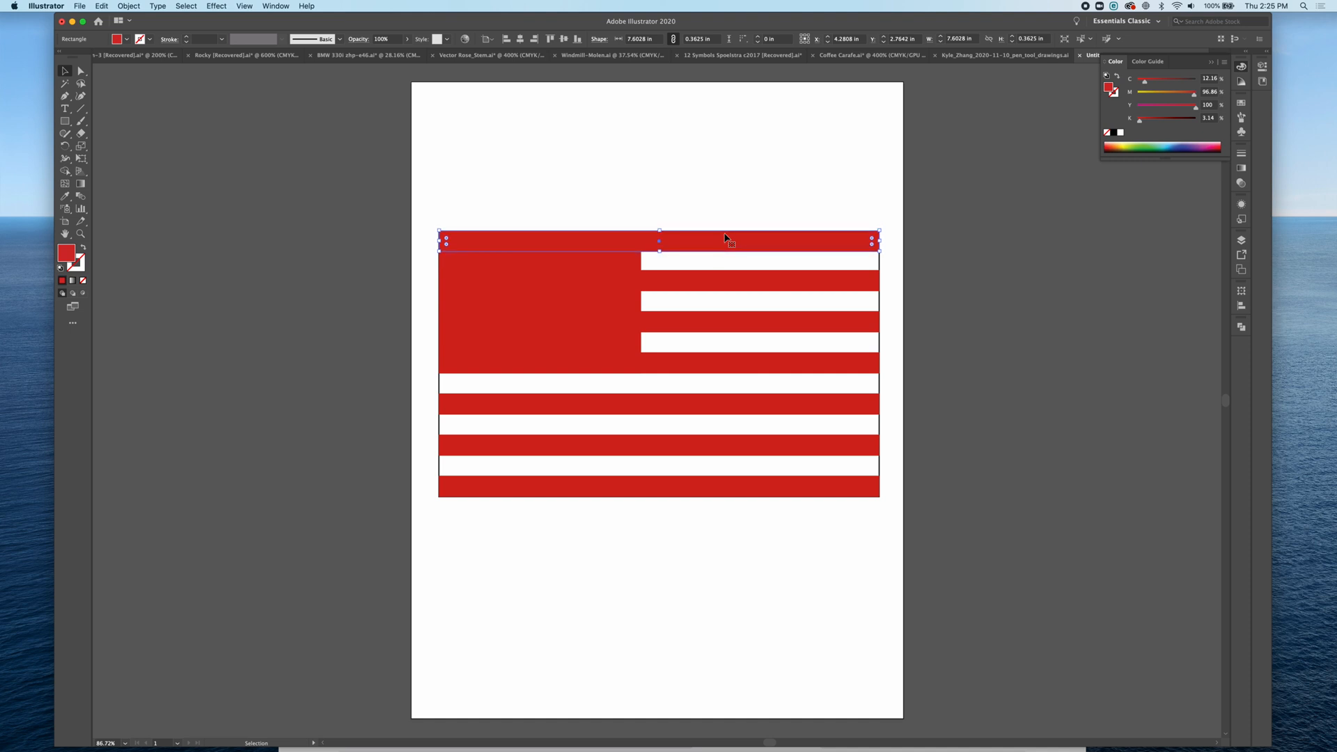
shift+click(719, 282)
shift+click(717, 322)
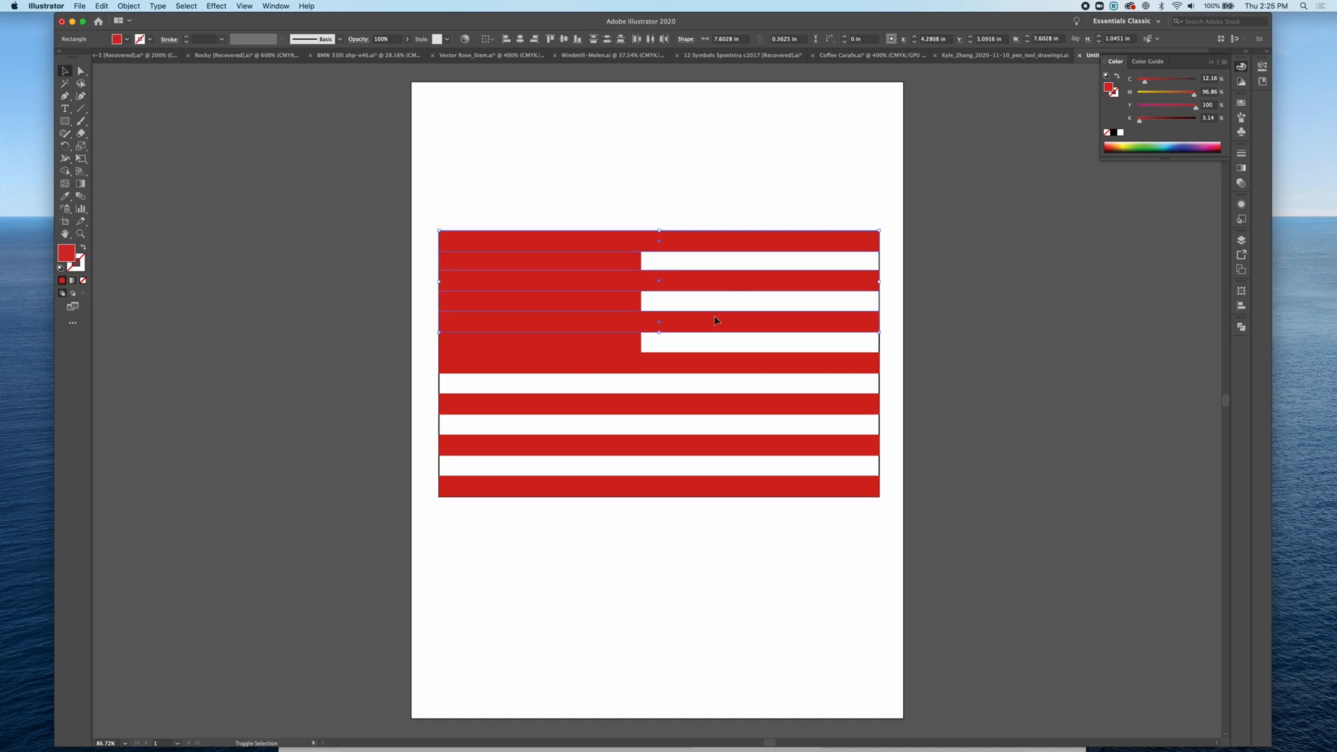
shift+click(709, 361)
shift+click(704, 403)
shift+click(704, 447)
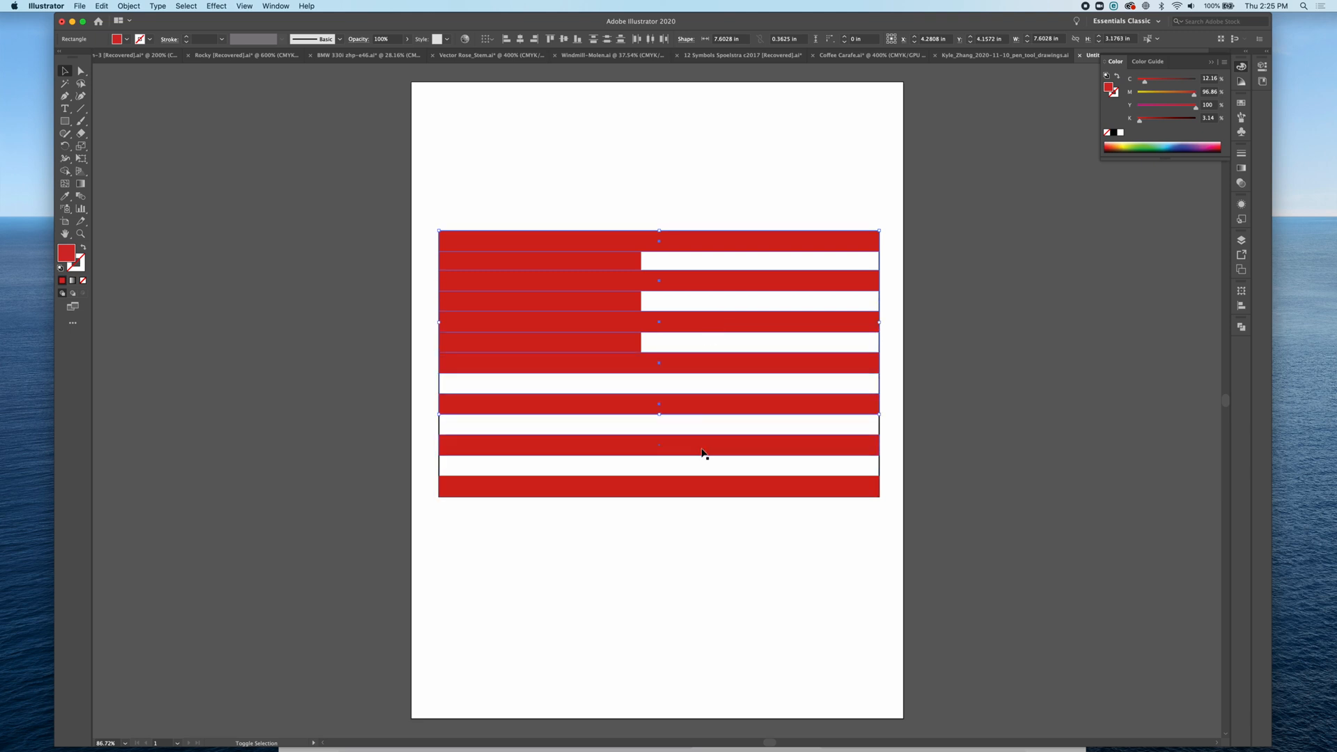
shift+click(694, 484)
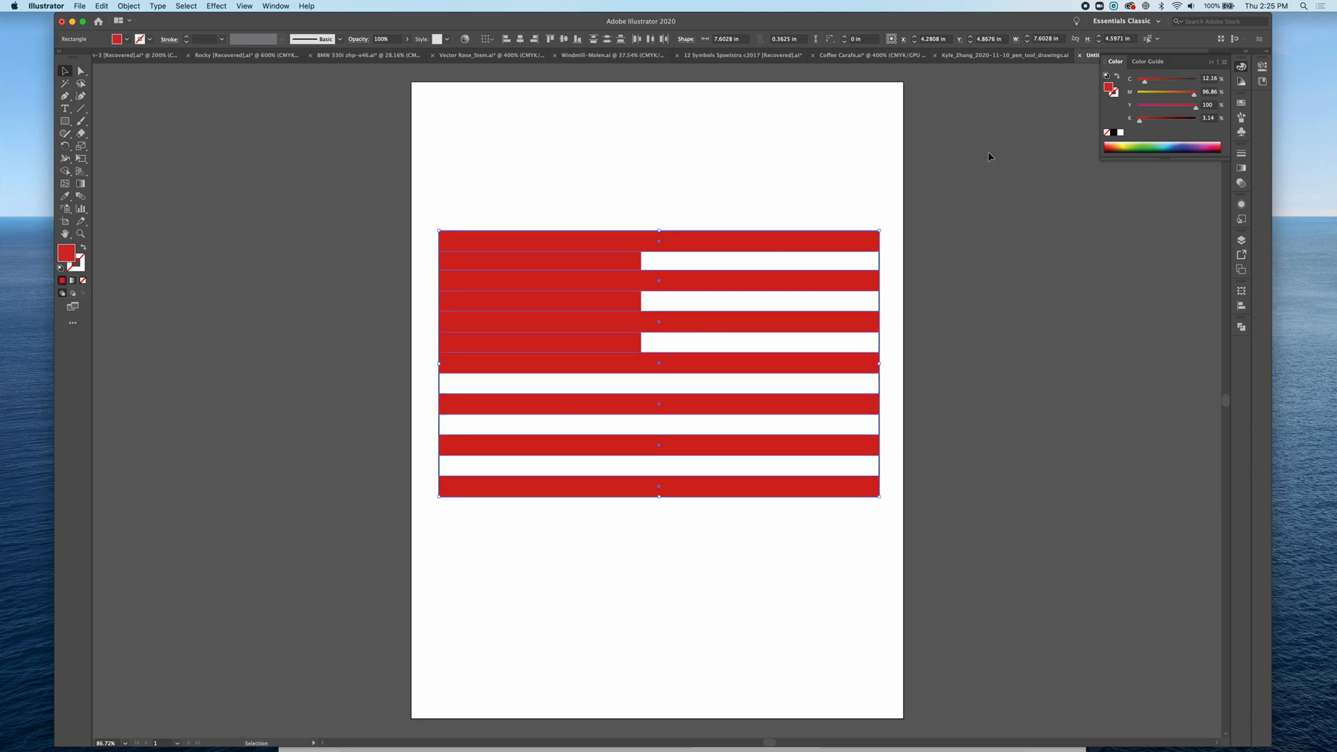
click(606, 39)
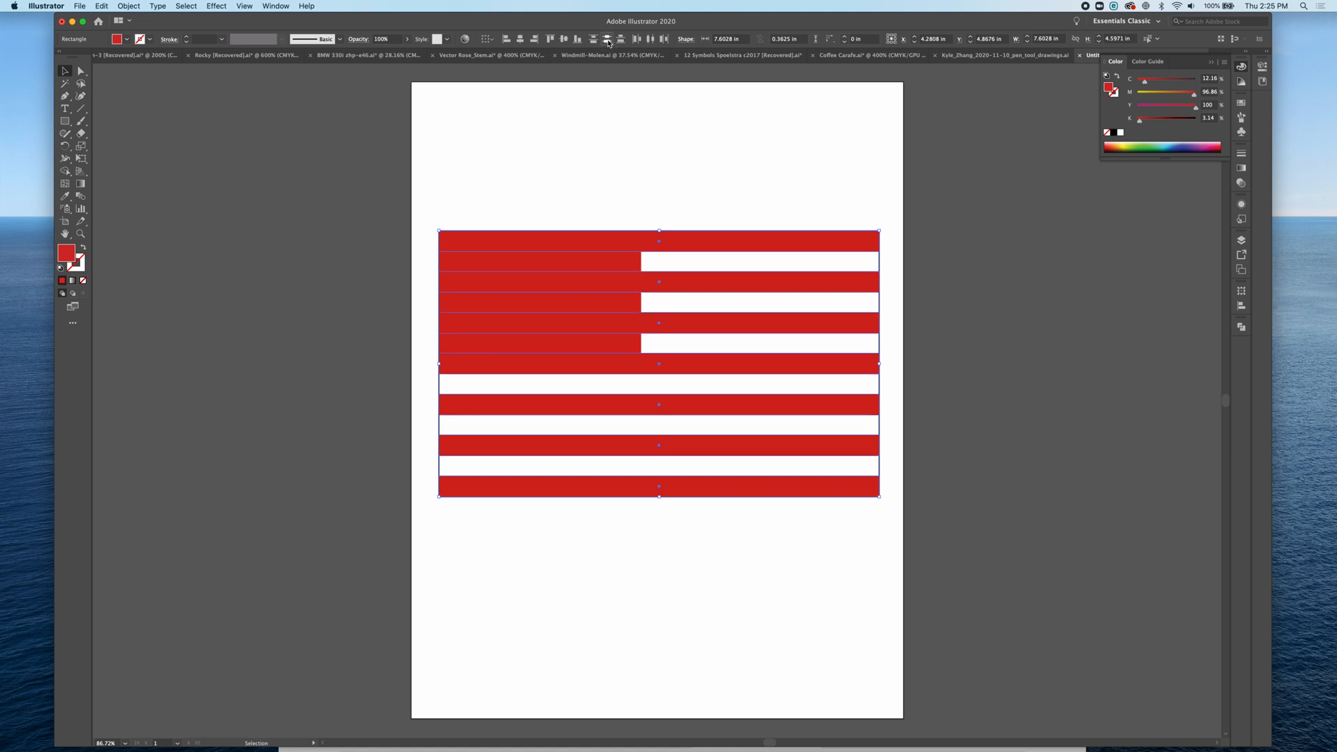
Step: Fill the canton rectangle with blue
click(649, 157)
click(630, 324)
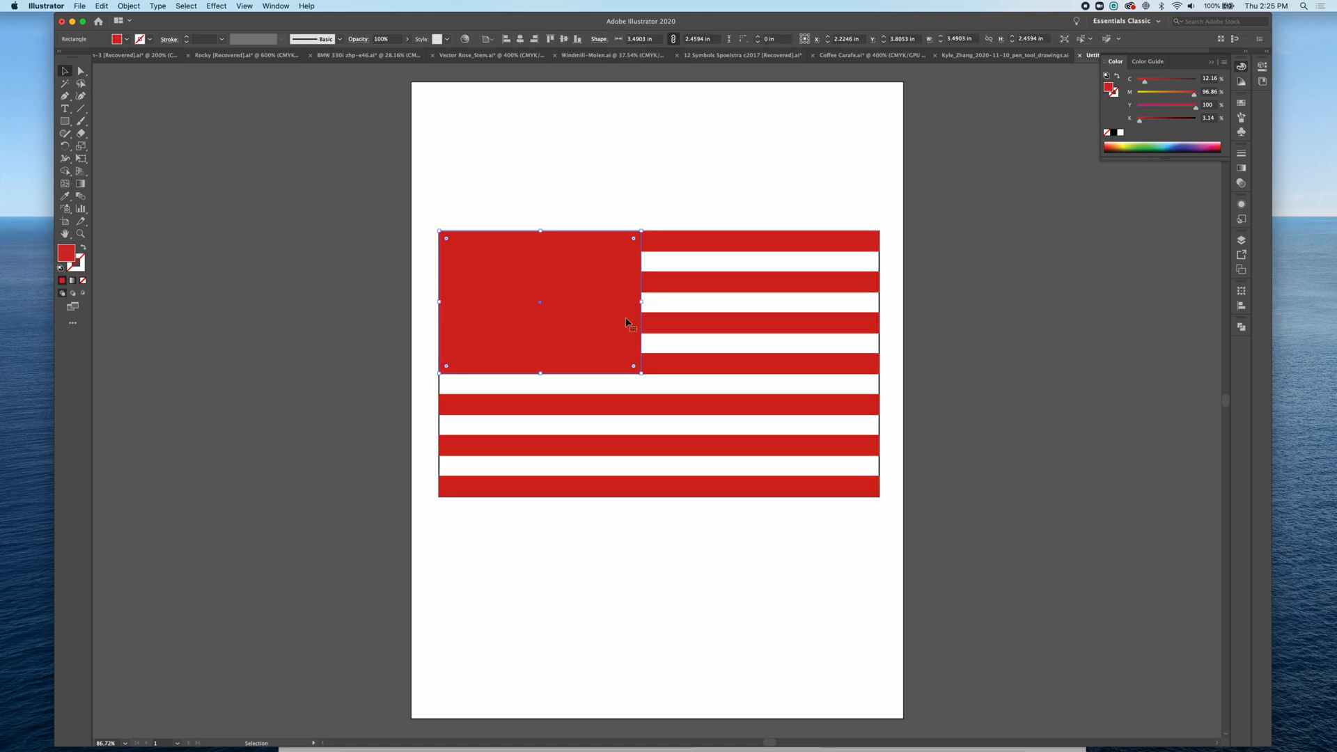
click(1181, 142)
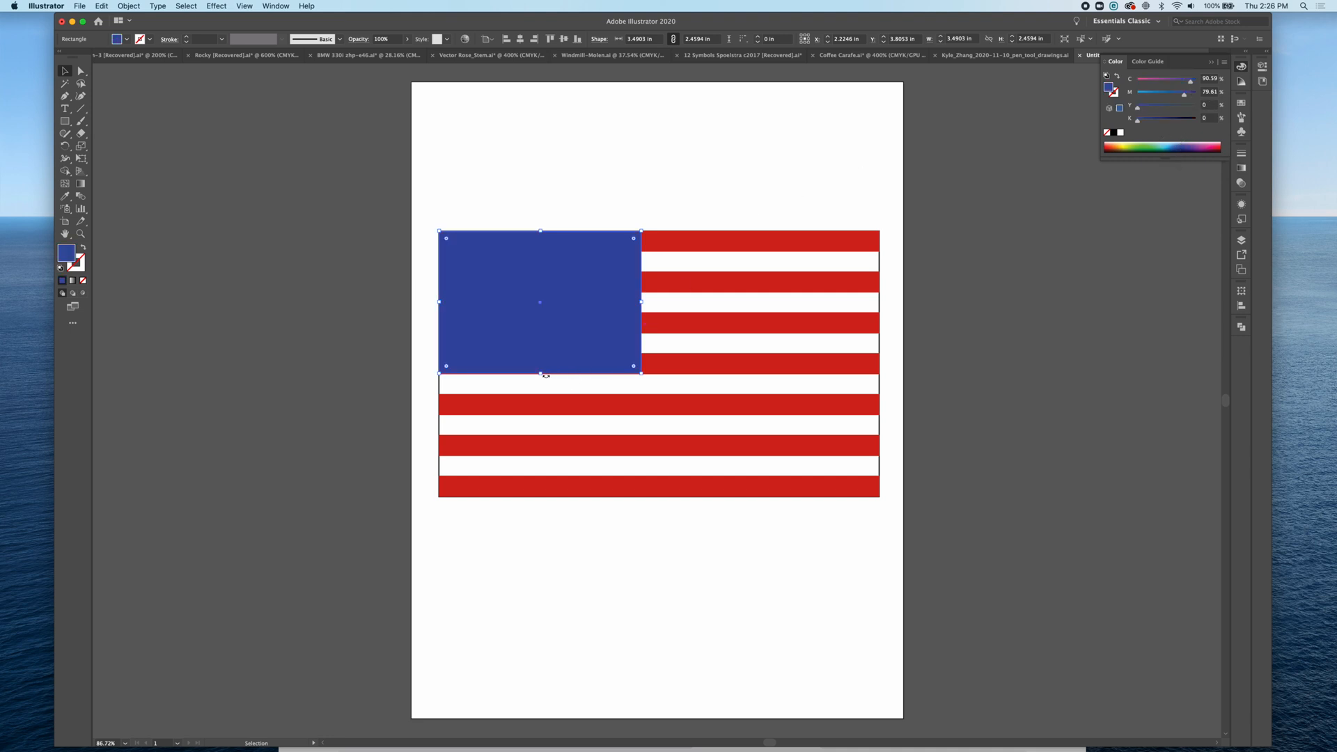
drag(541, 374, 539, 373)
click(550, 529)
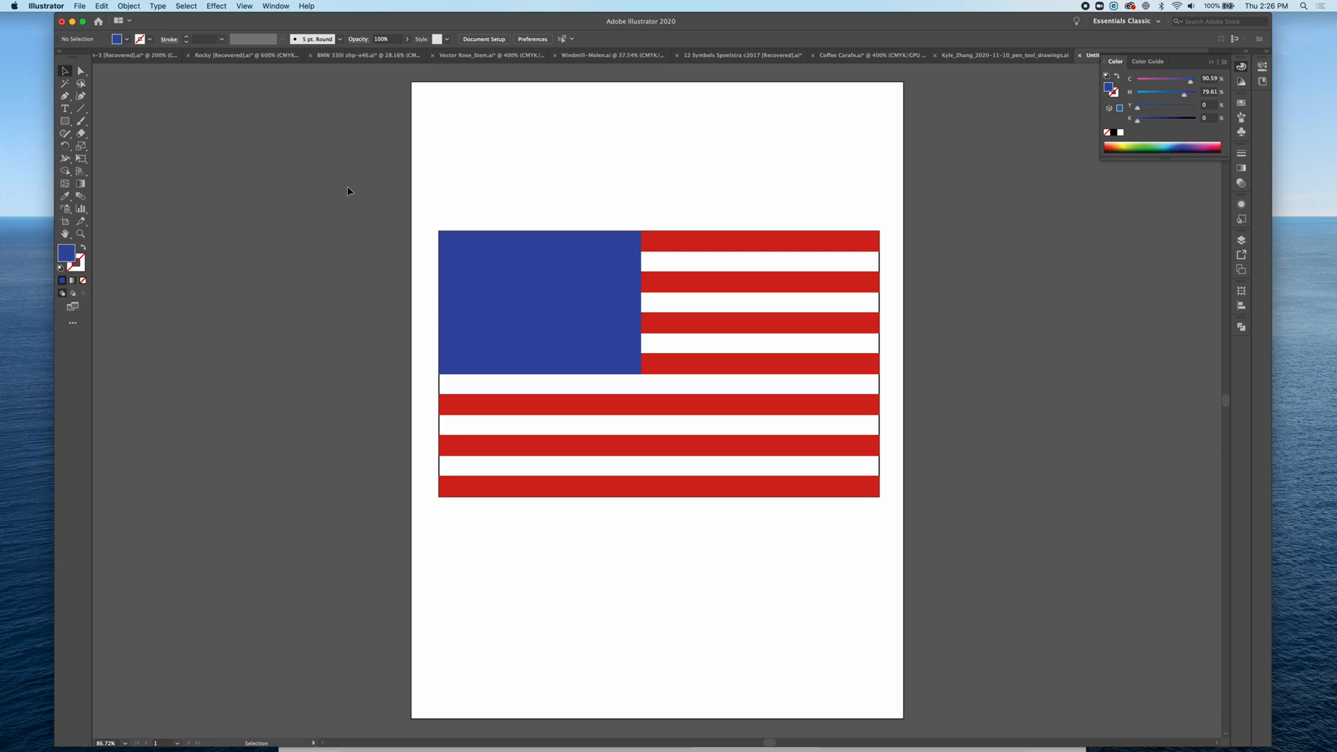
Step: Draw a small star about 0.28 in wide above the flag's top-left corner, with white fill and black stroke
click(67, 122)
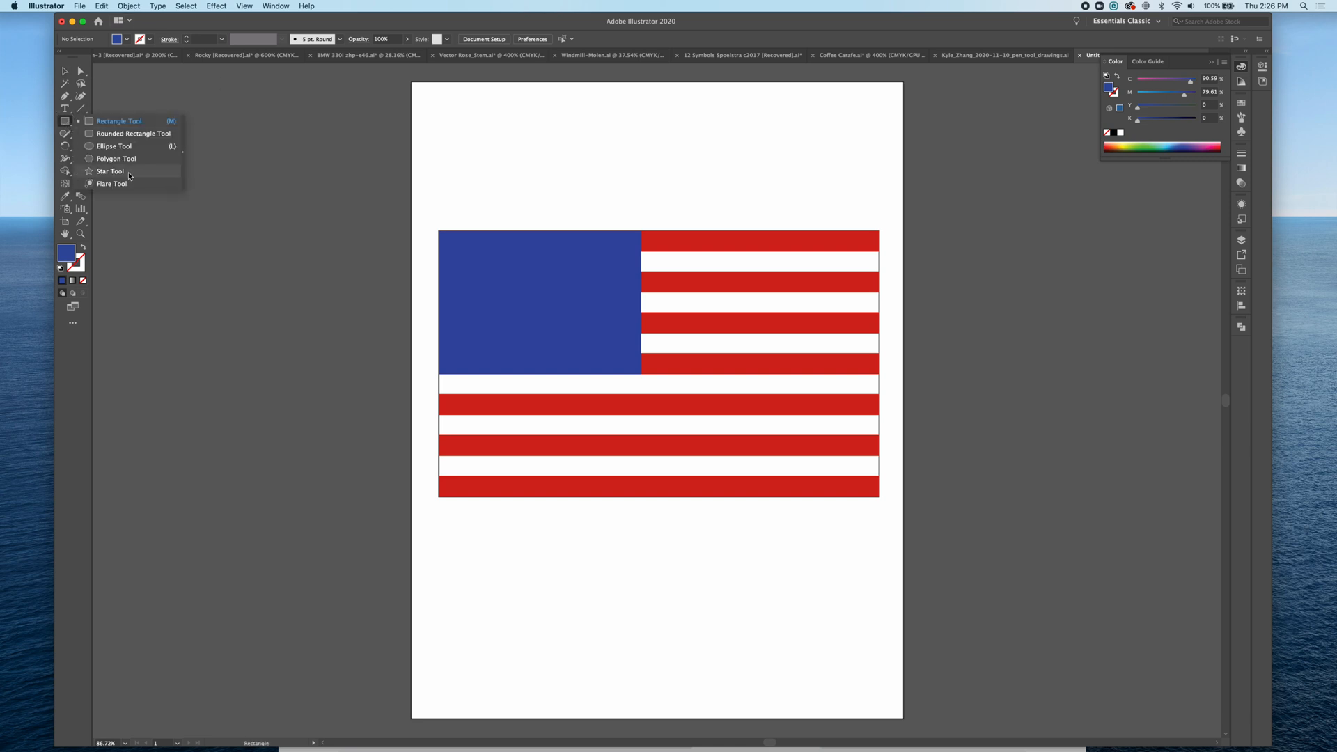
click(129, 174)
drag(447, 212, 448, 215)
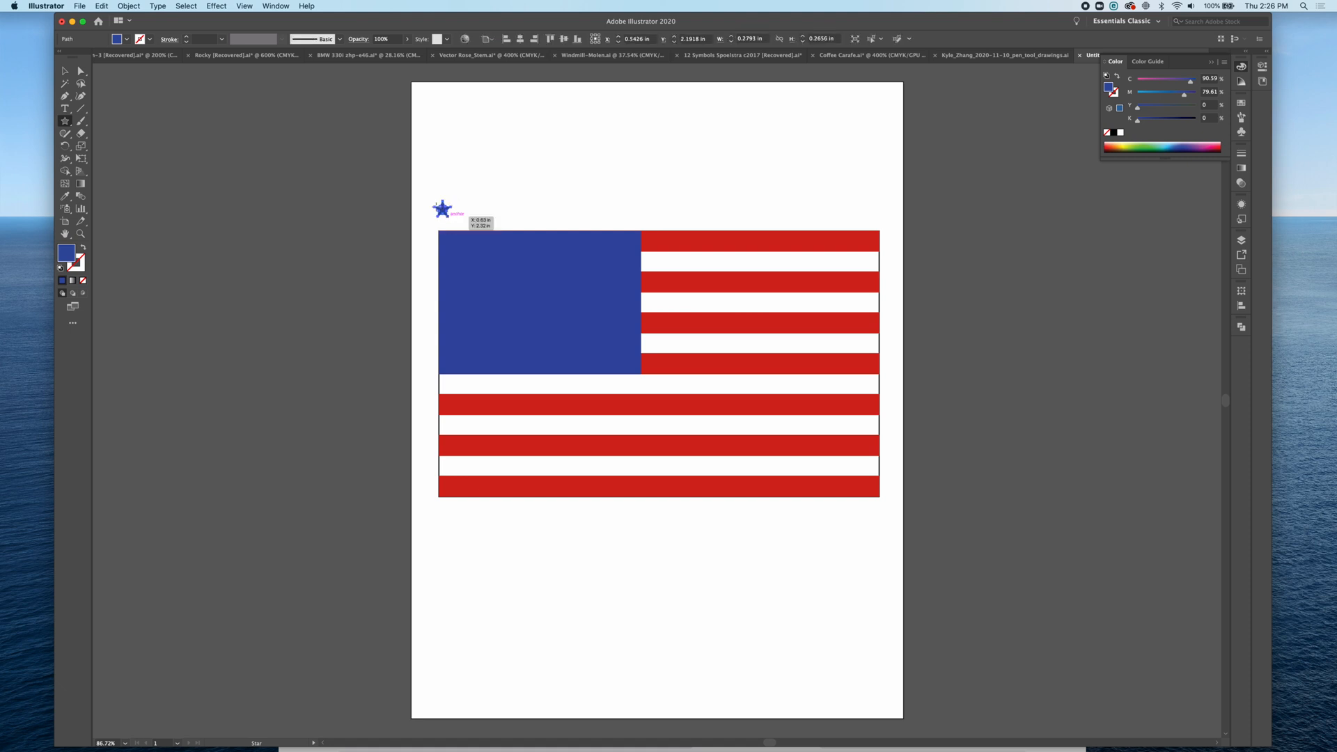
click(60, 270)
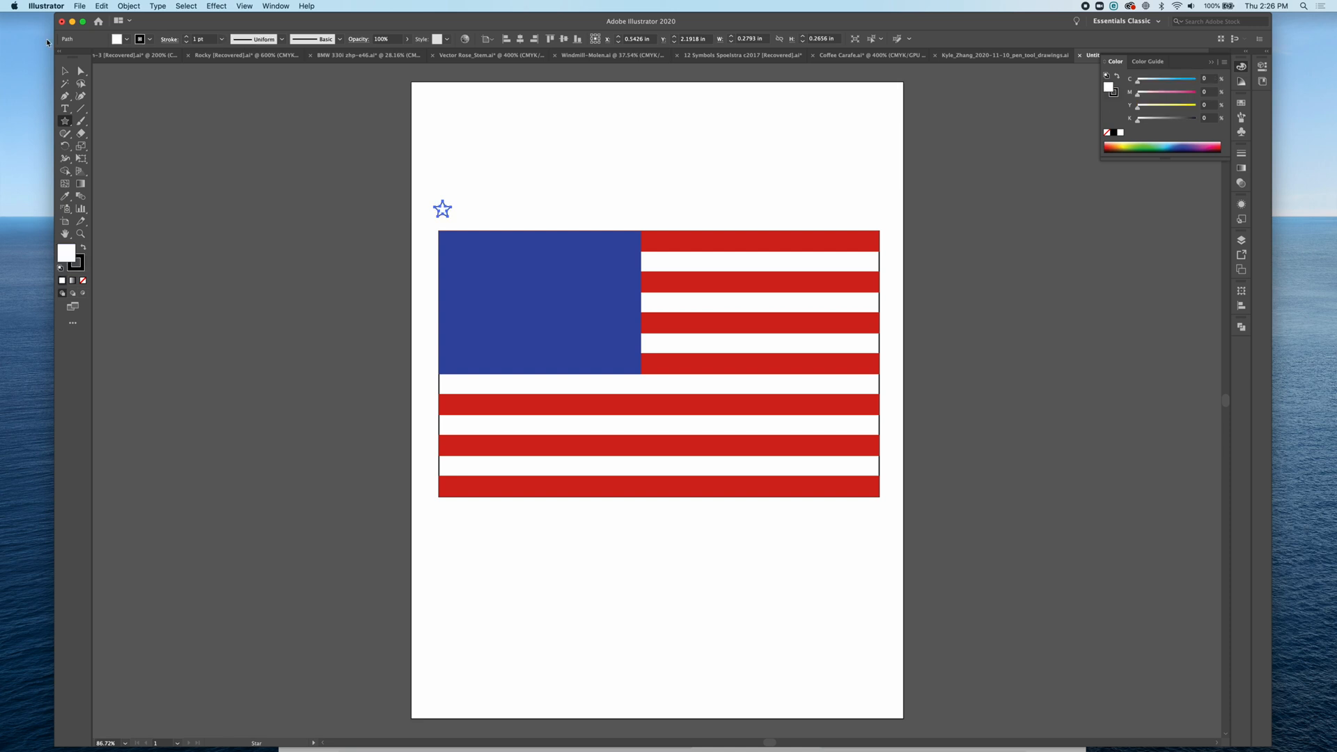
click(65, 72)
Step: Duplicate the star into a row of six, align their tops and distribute them evenly by horizontal centre
drag(441, 210, 449, 219)
drag(448, 217, 626, 218)
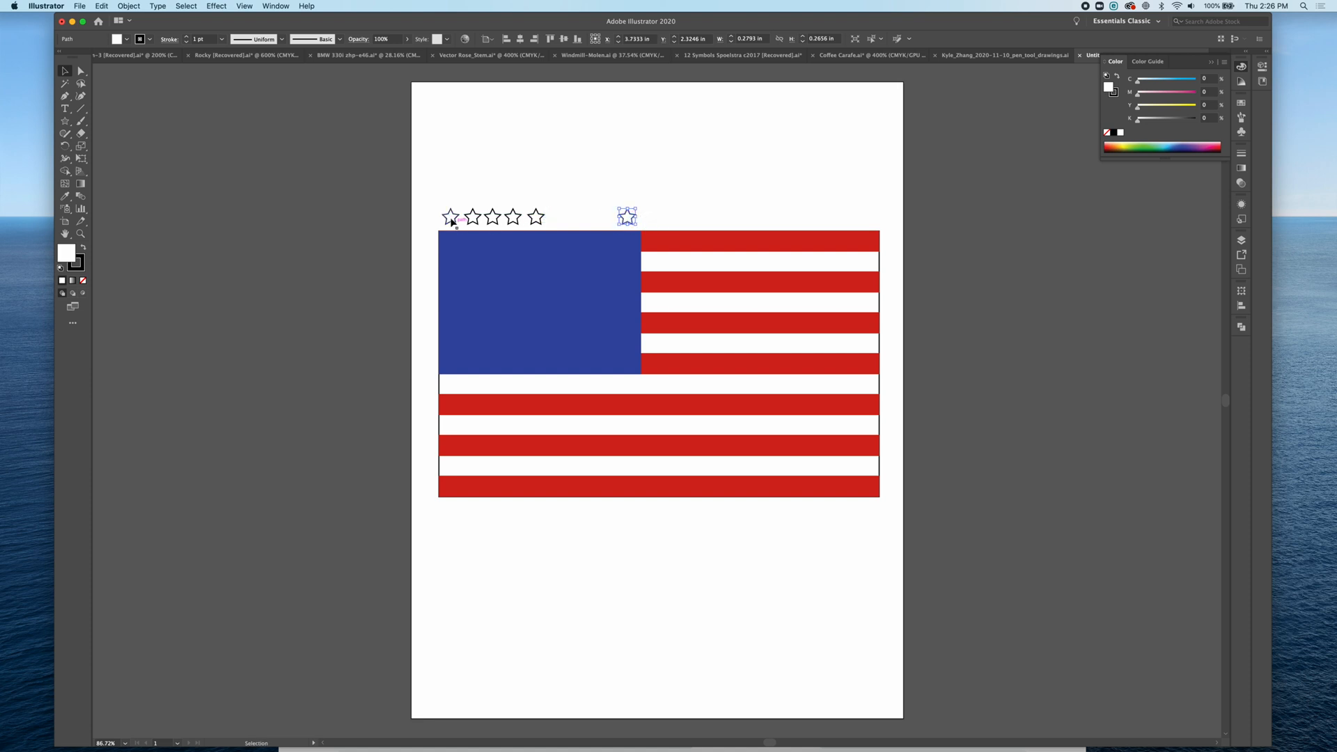
drag(451, 220, 644, 222)
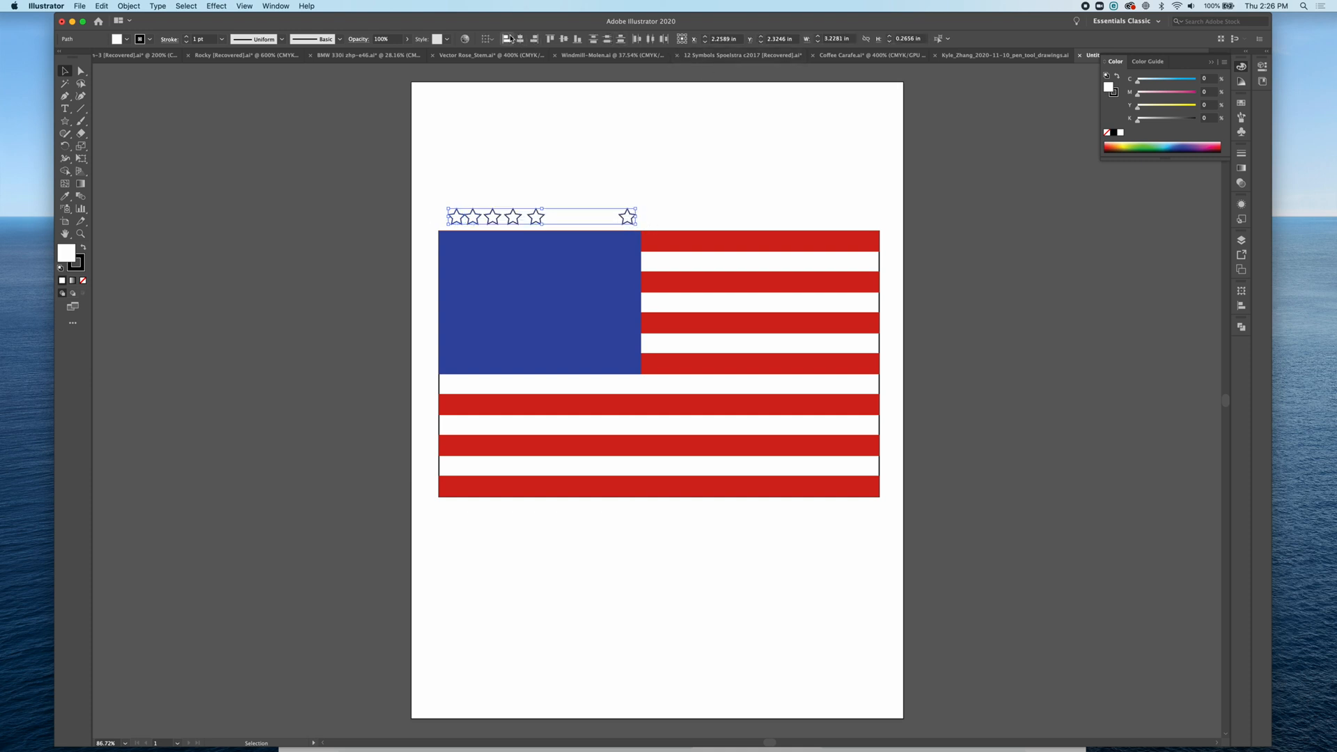
click(549, 38)
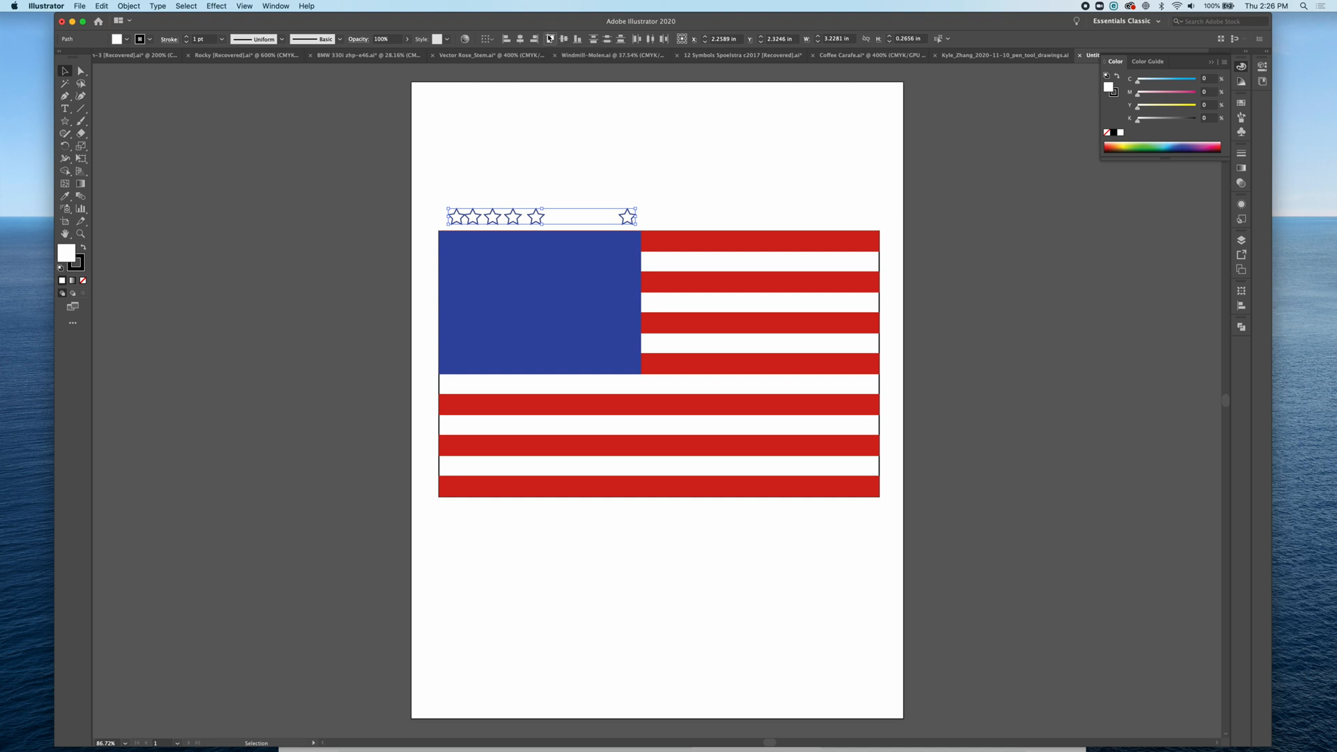
click(650, 39)
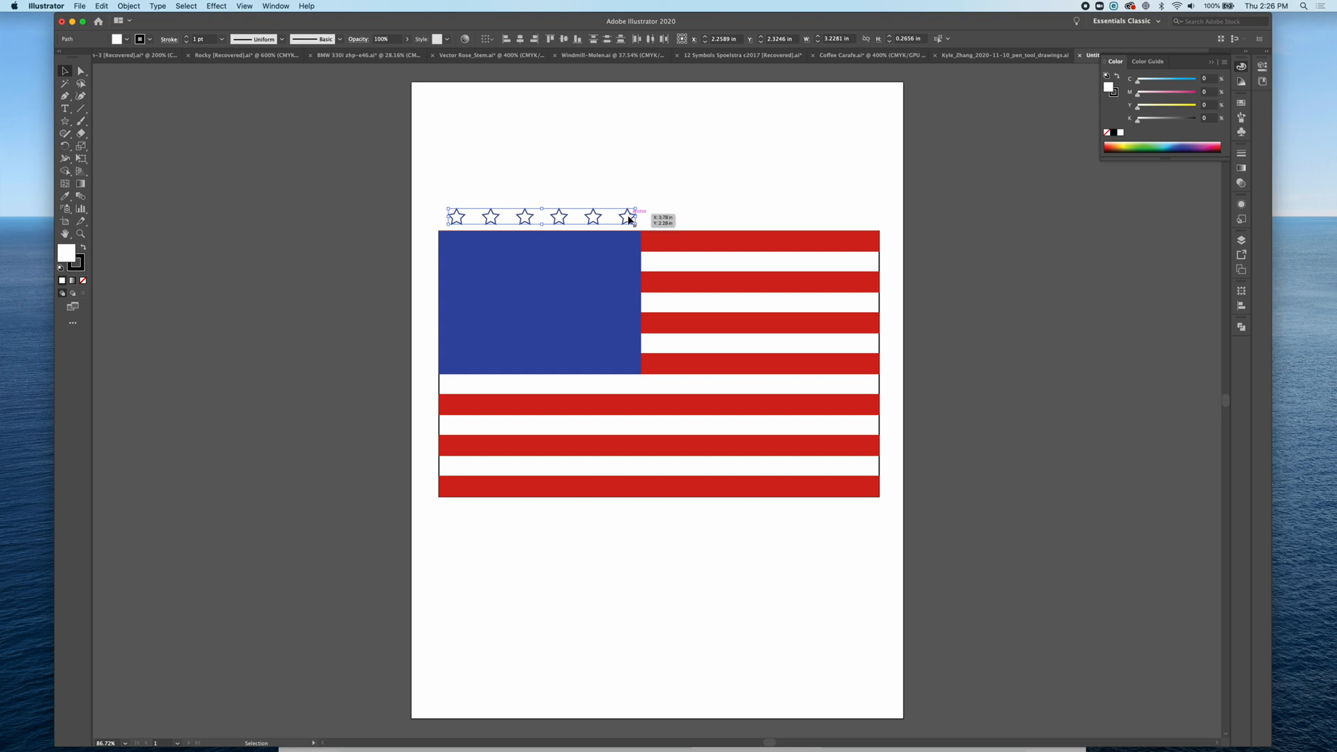
Step: Move the star row up and duplicate it as a second row just below
drag(629, 220, 632, 196)
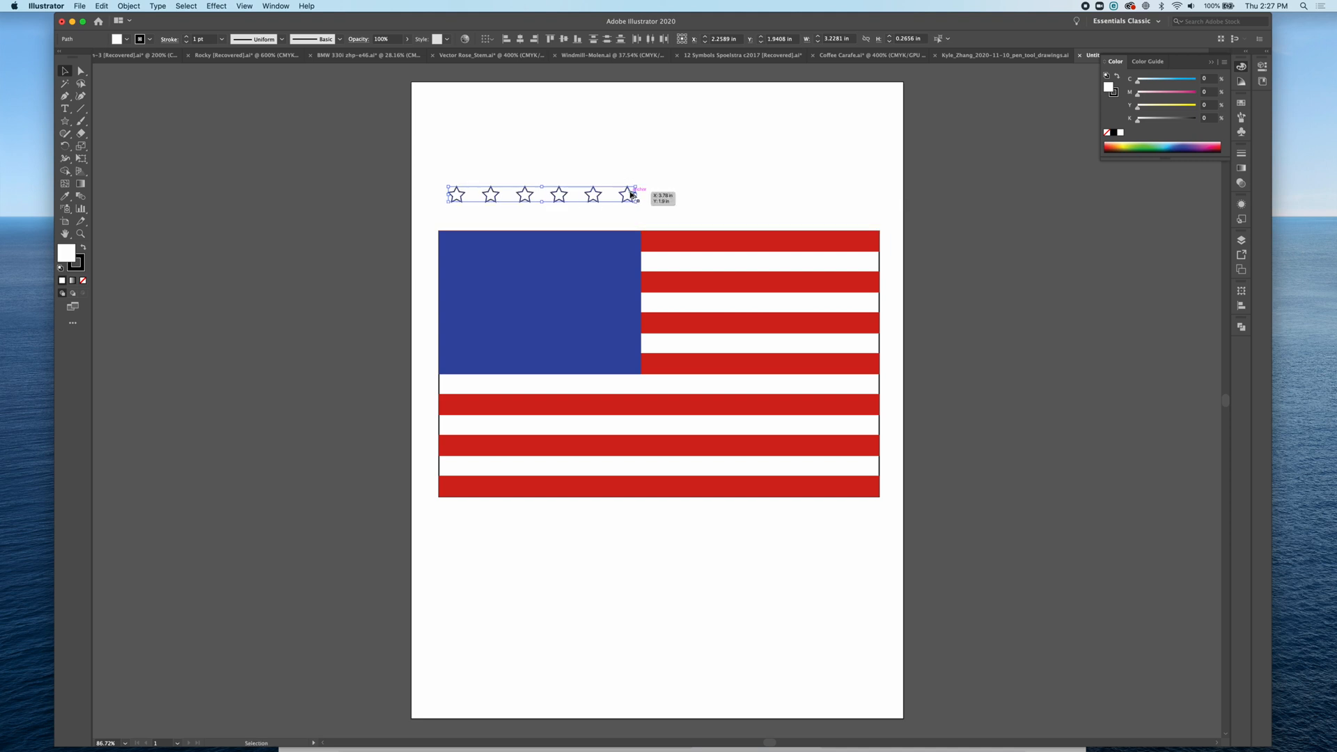
click(627, 200)
click(626, 195)
drag(626, 195, 626, 215)
Step: Delete the last star of the second row and group the remaining five stars
click(625, 215)
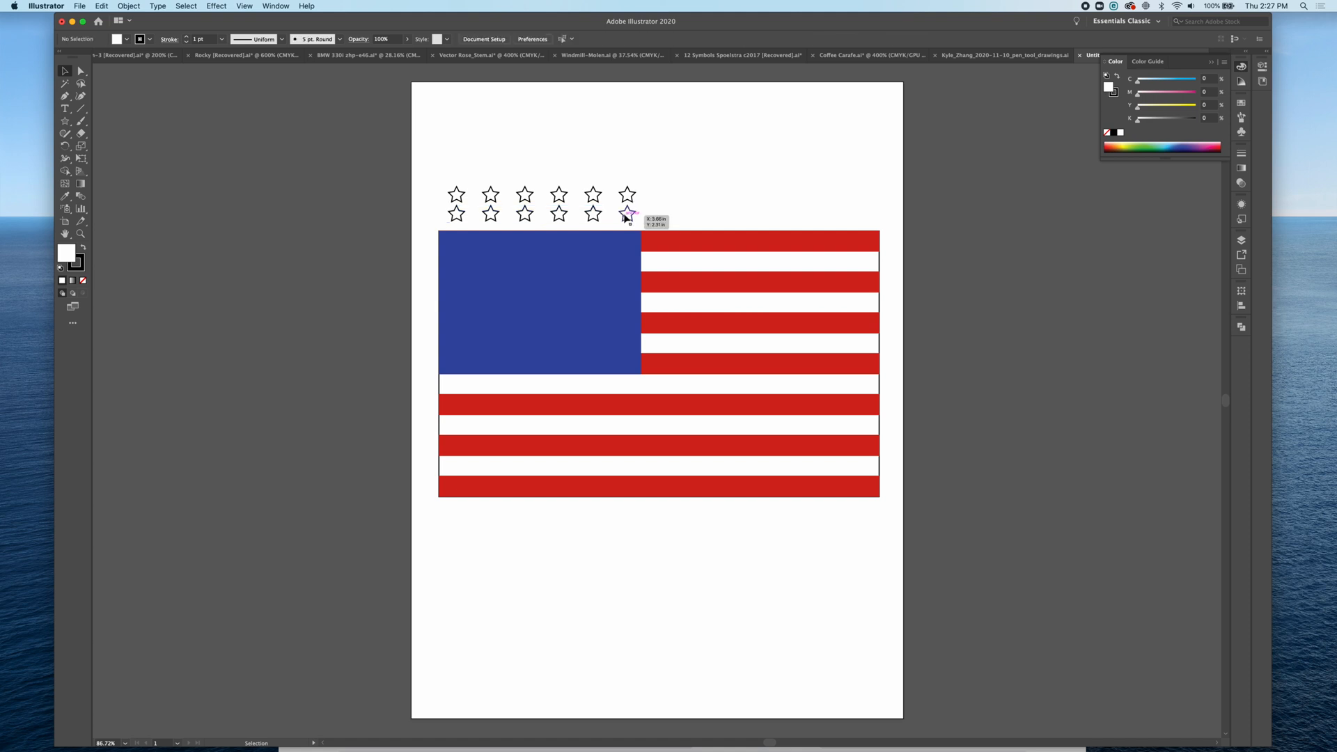
key(Delete)
drag(626, 218, 437, 214)
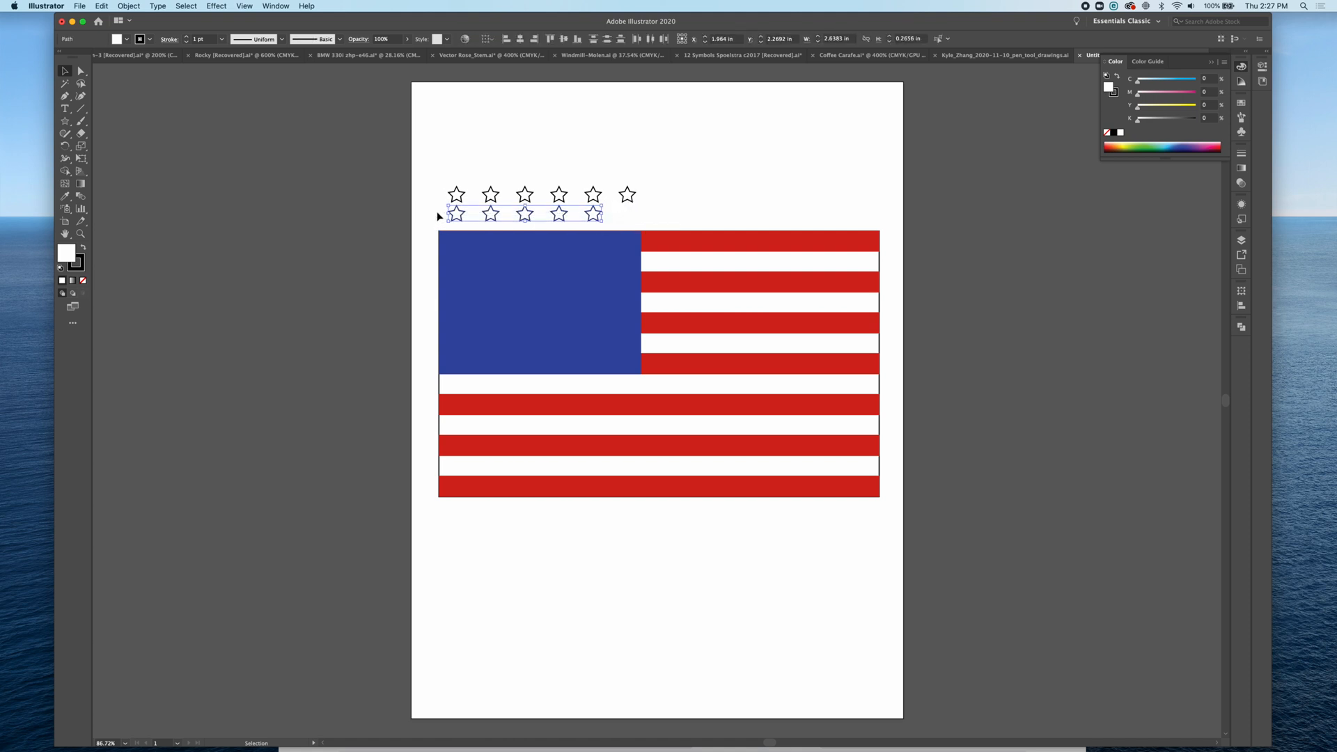
key(a)
key(ctrl+g)
key(v)
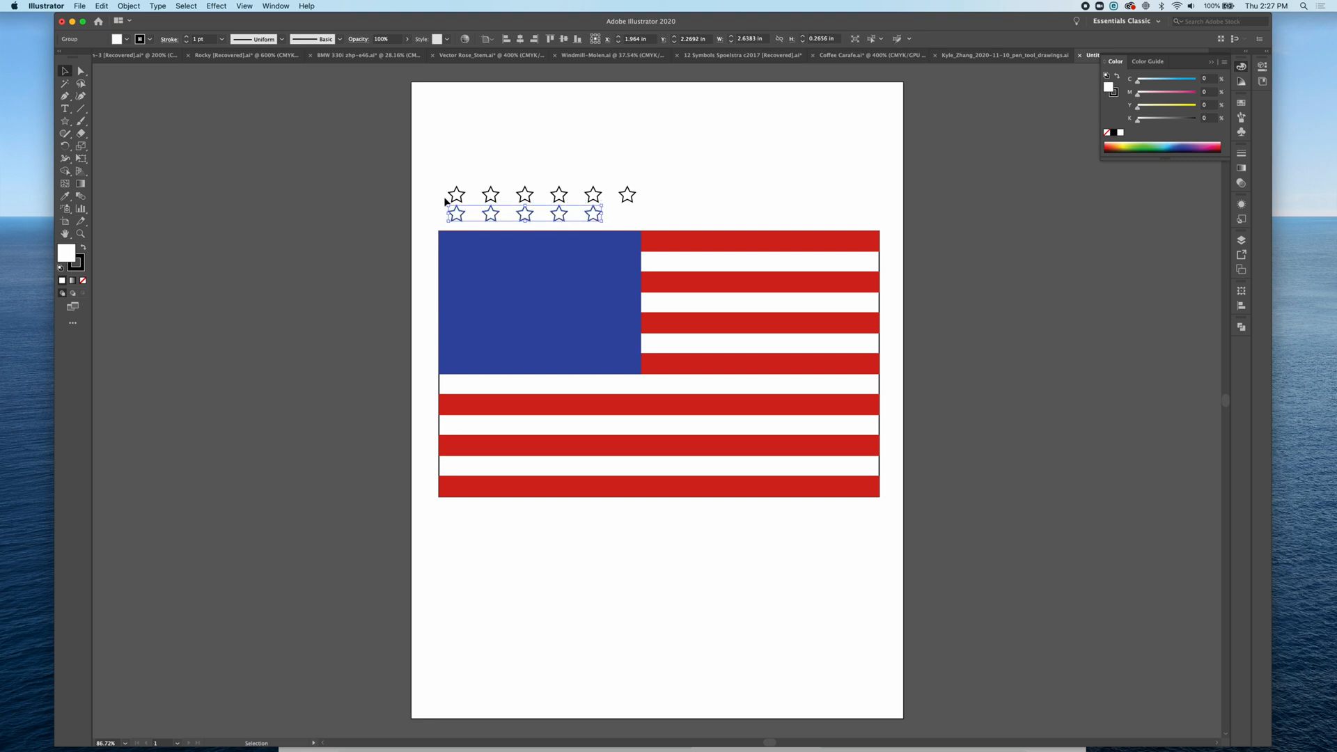
Step: Select the top row of six stars and group them
drag(443, 186, 651, 199)
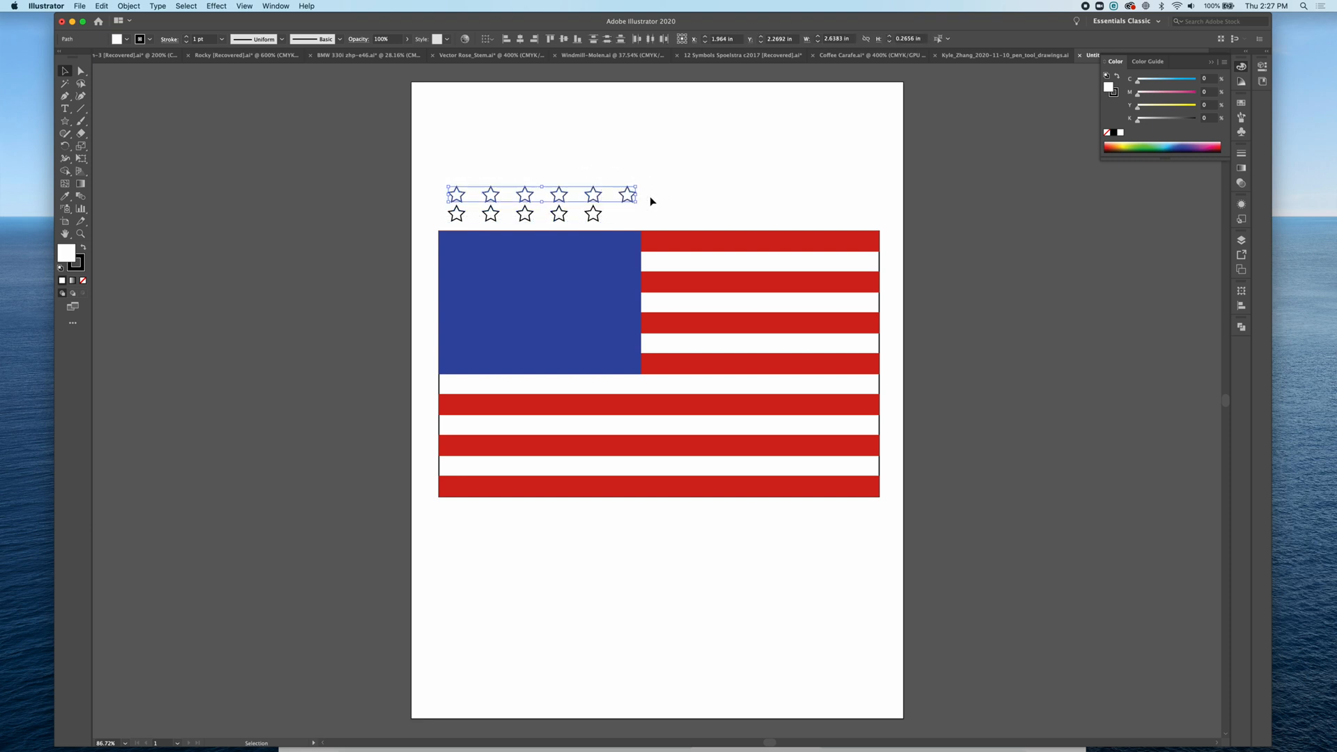
key(a)
key(v)
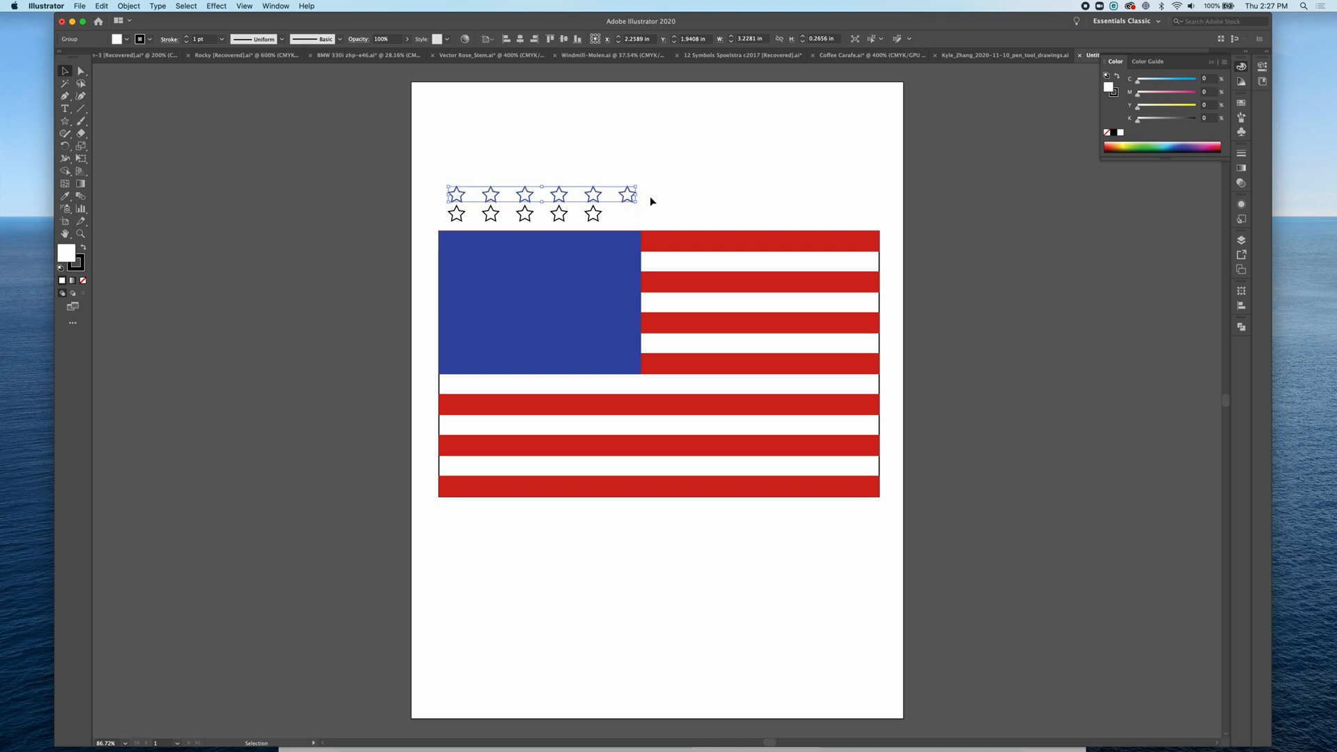
click(129, 6)
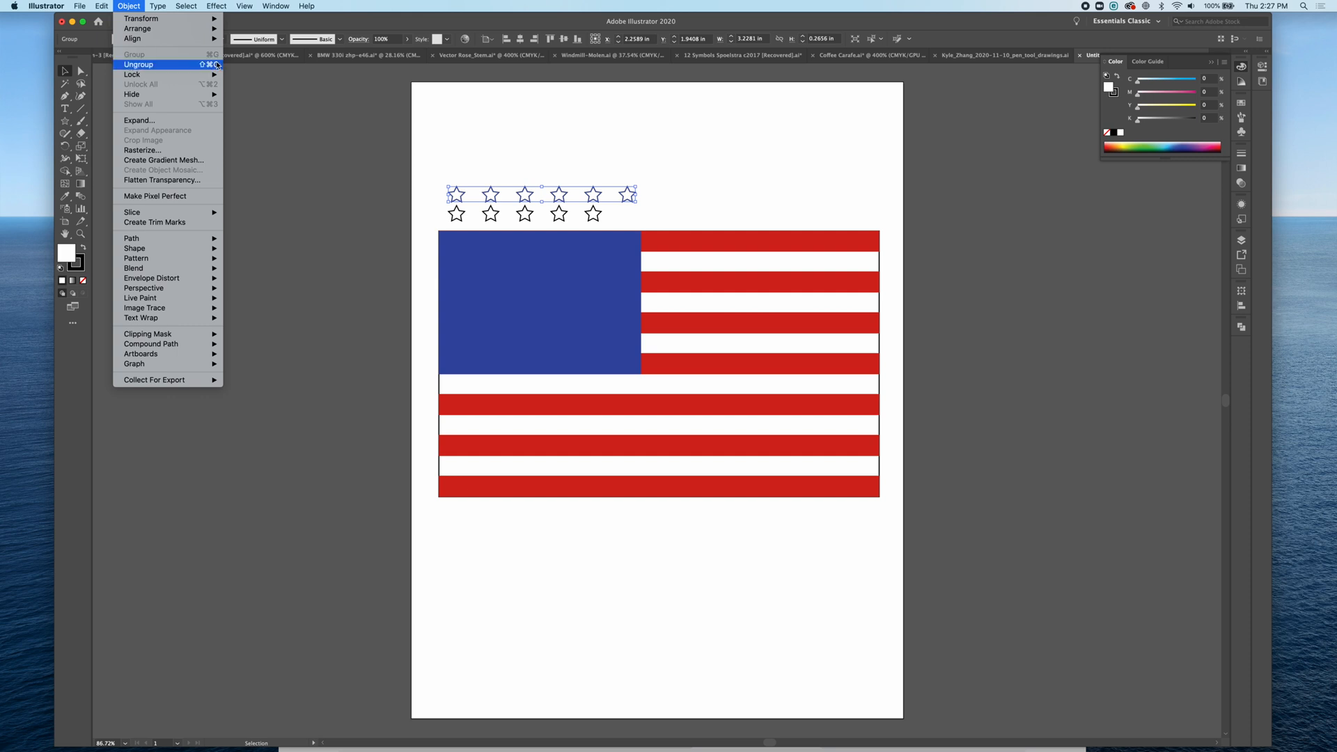
click(124, 7)
Step: Select both star rows and align them by horizontal centre so the rows interleave
click(589, 213)
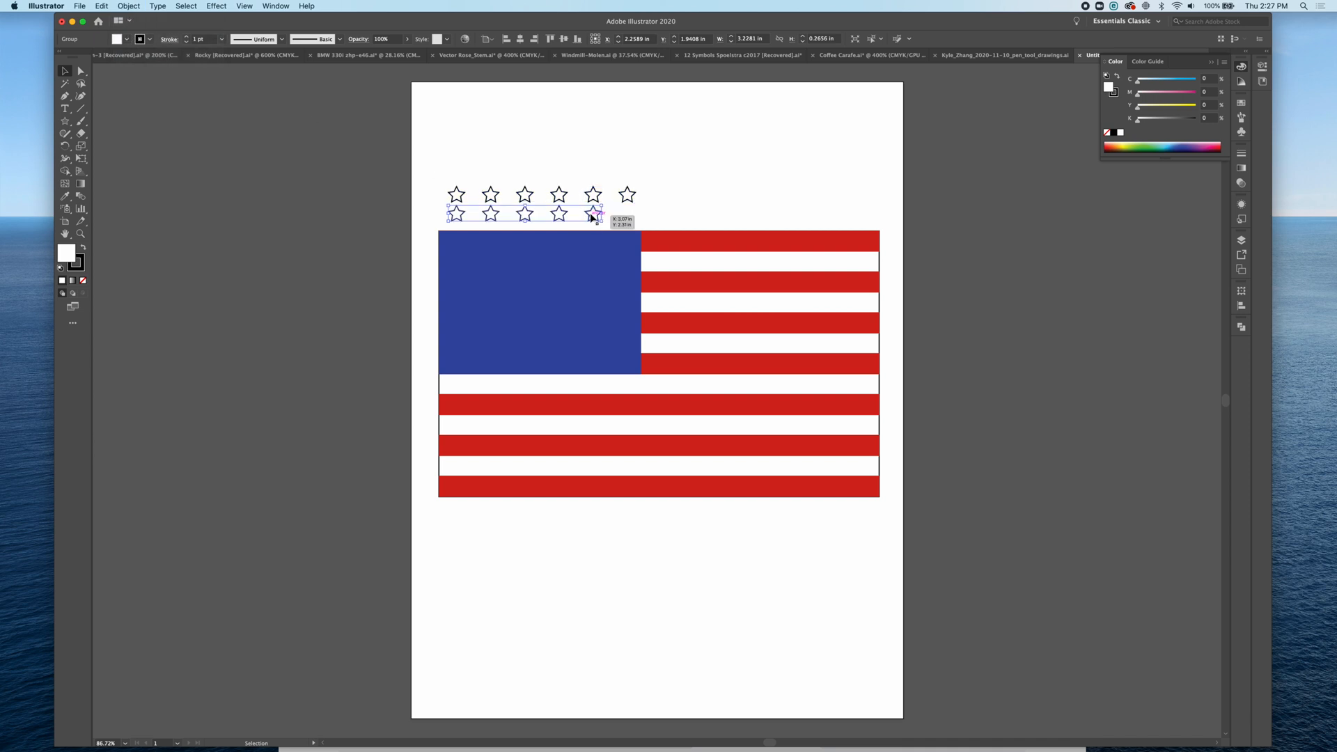
shift+click(591, 196)
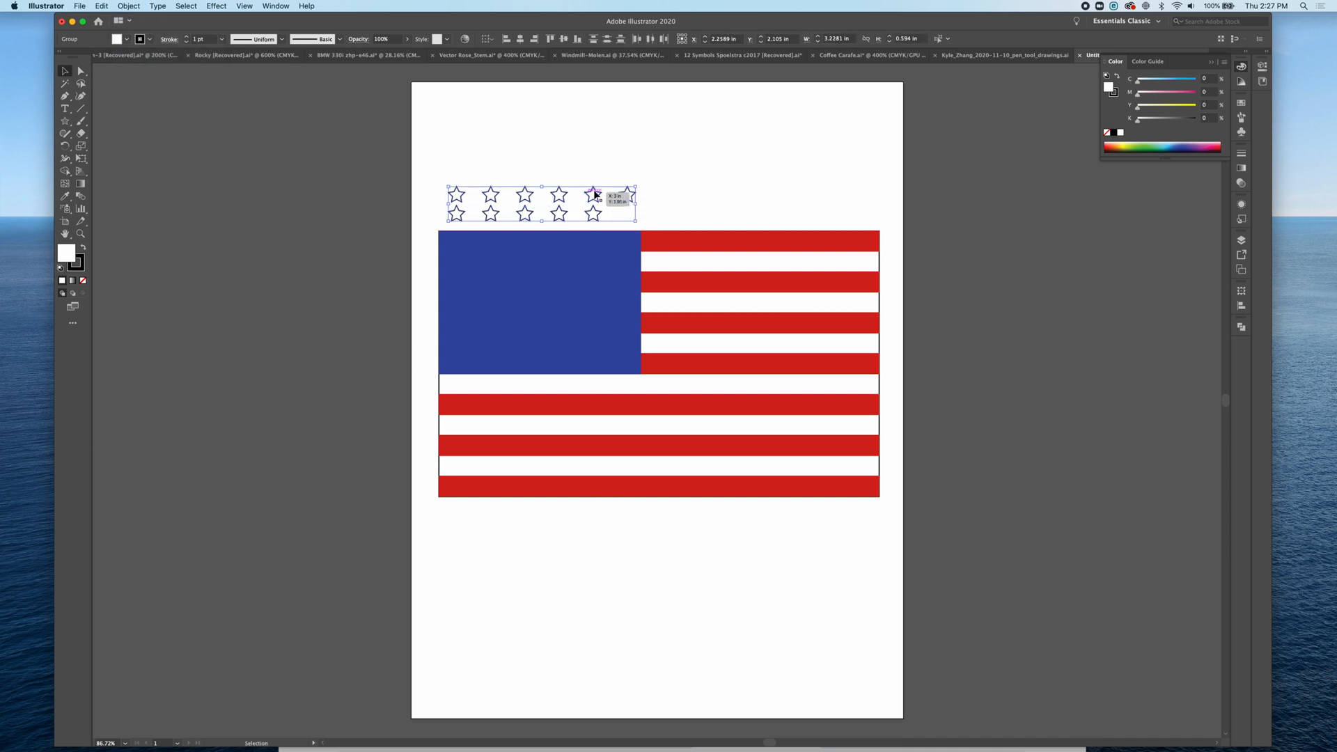
click(520, 39)
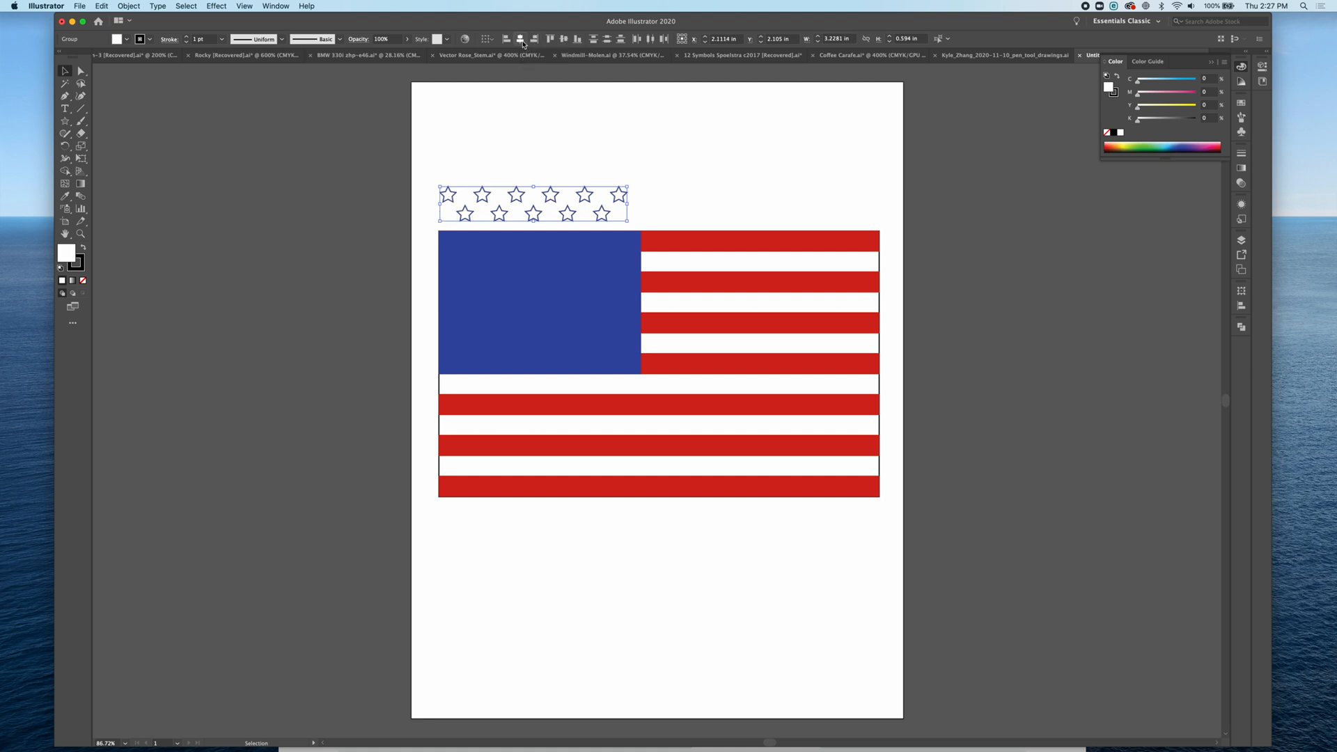
Step: Move the pair of star rows into the blue canton and duplicate them into repeated rows down the canton
drag(615, 200, 623, 332)
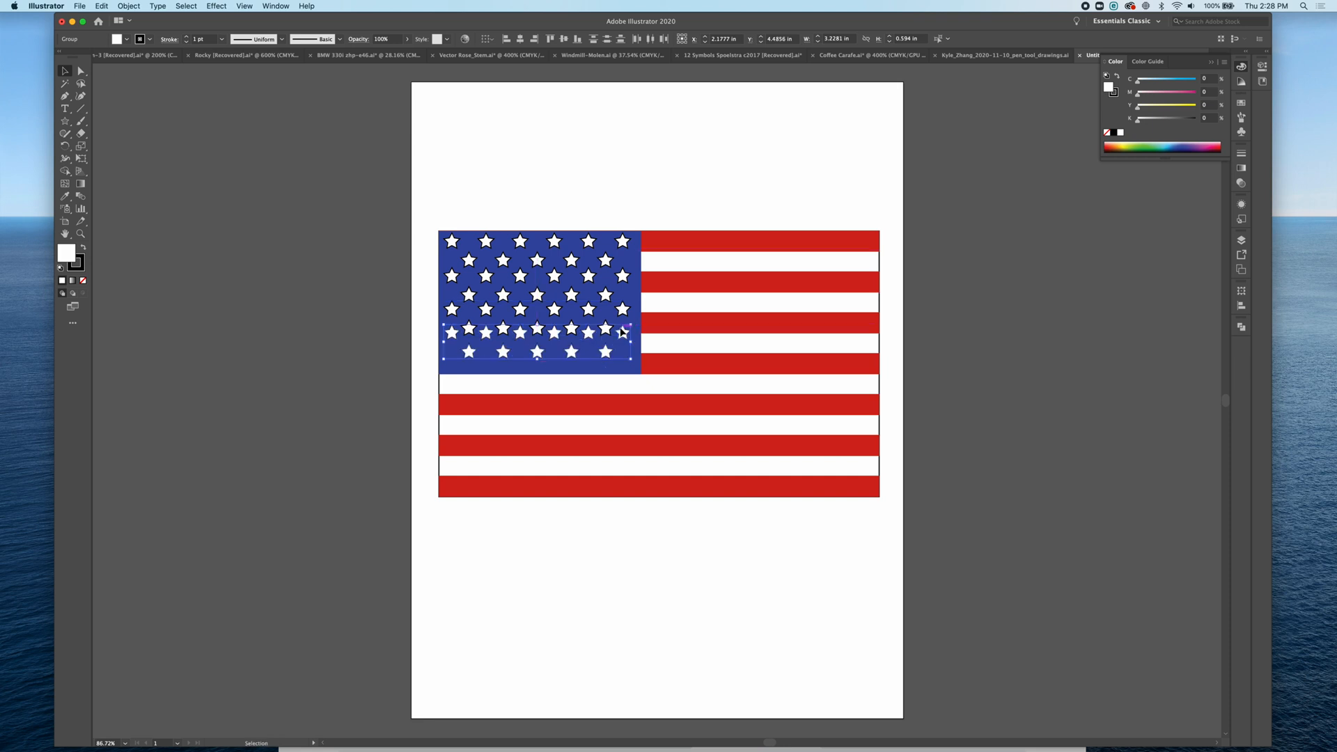
click(638, 176)
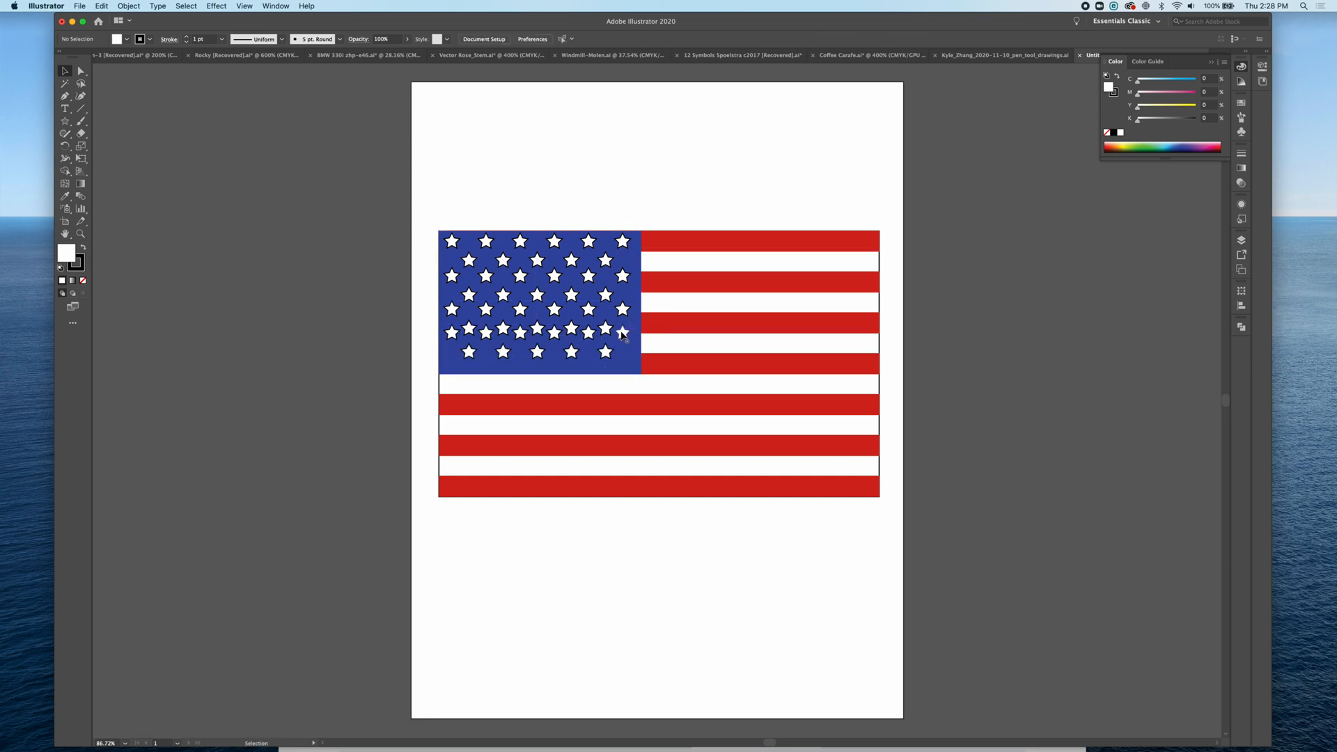
Step: Move the lowest star rows to the canton's bottom edge, select all star rows and distribute them evenly by vertical centre
drag(622, 334, 620, 363)
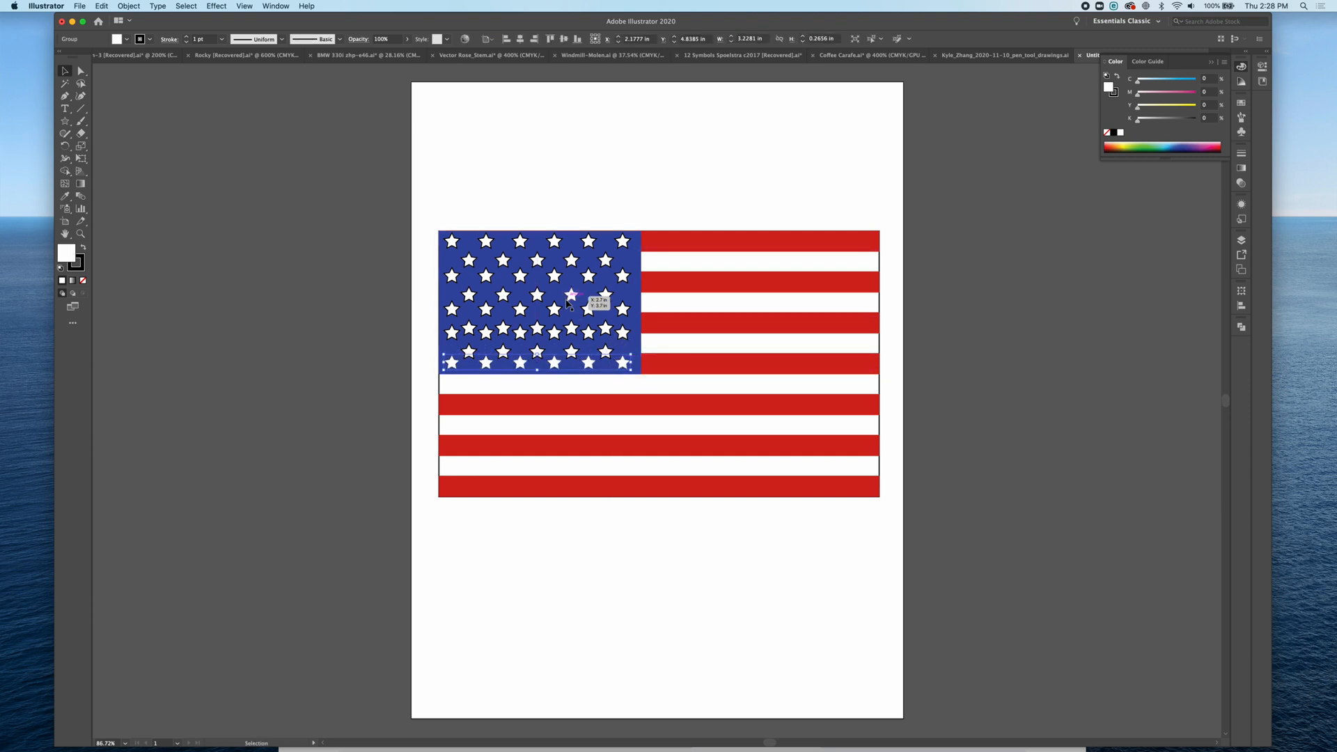
shift+click(573, 351)
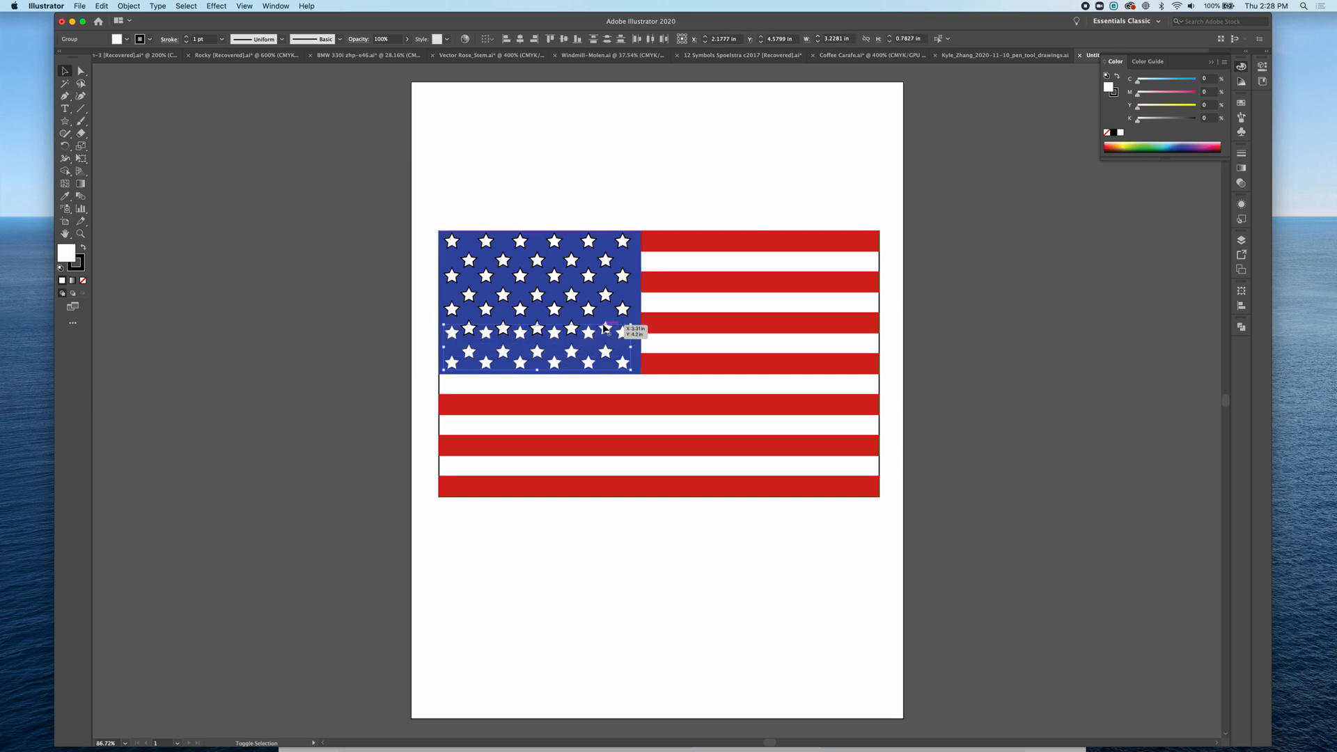
shift+click(588, 310)
shift+click(571, 295)
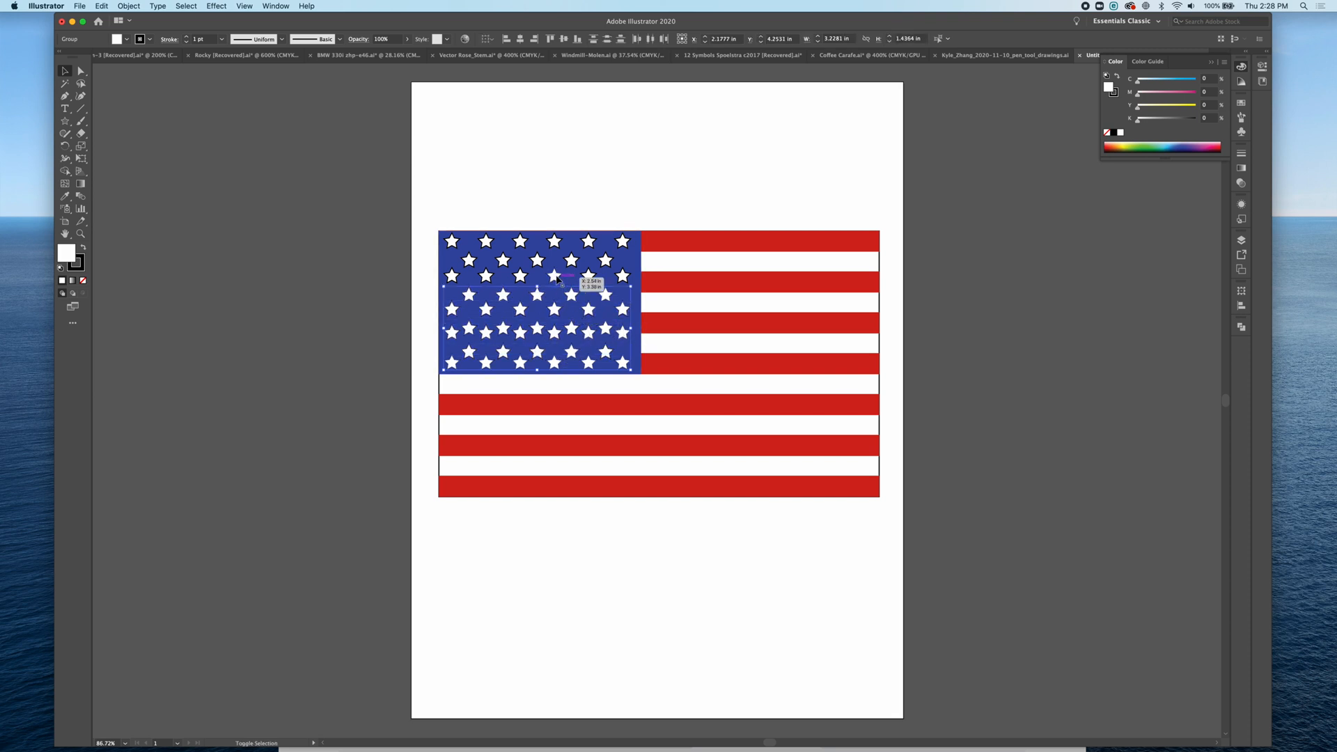
shift+click(588, 276)
shift+click(571, 260)
shift+click(522, 244)
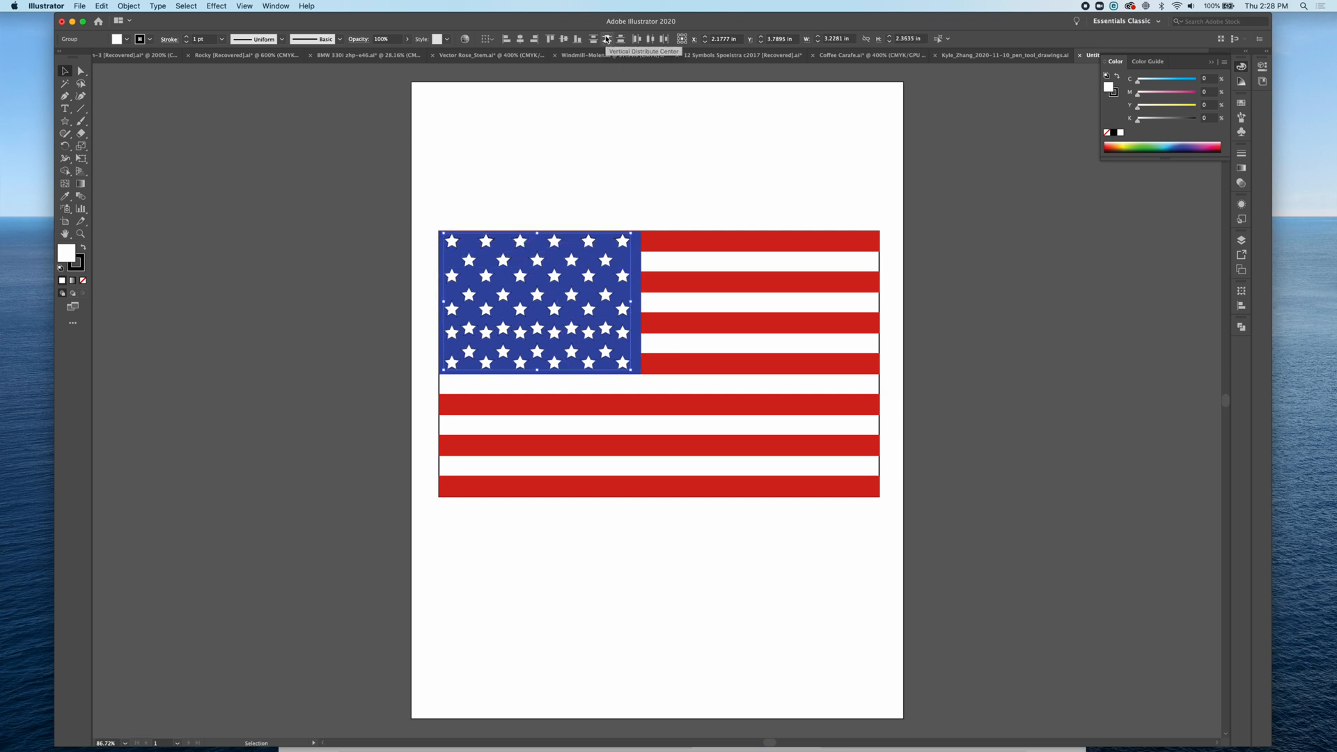
click(606, 39)
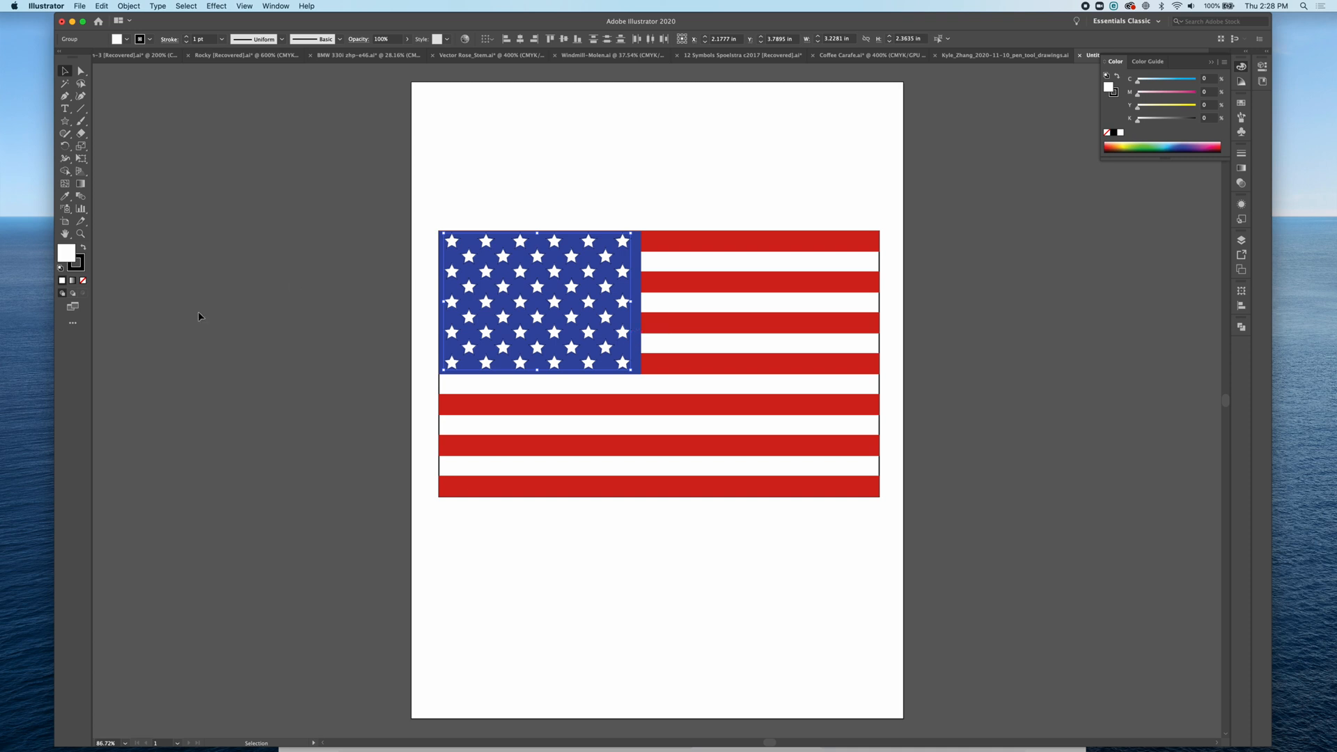
Step: Remove the stroke from the selected stars and deselect everything
click(82, 280)
click(269, 244)
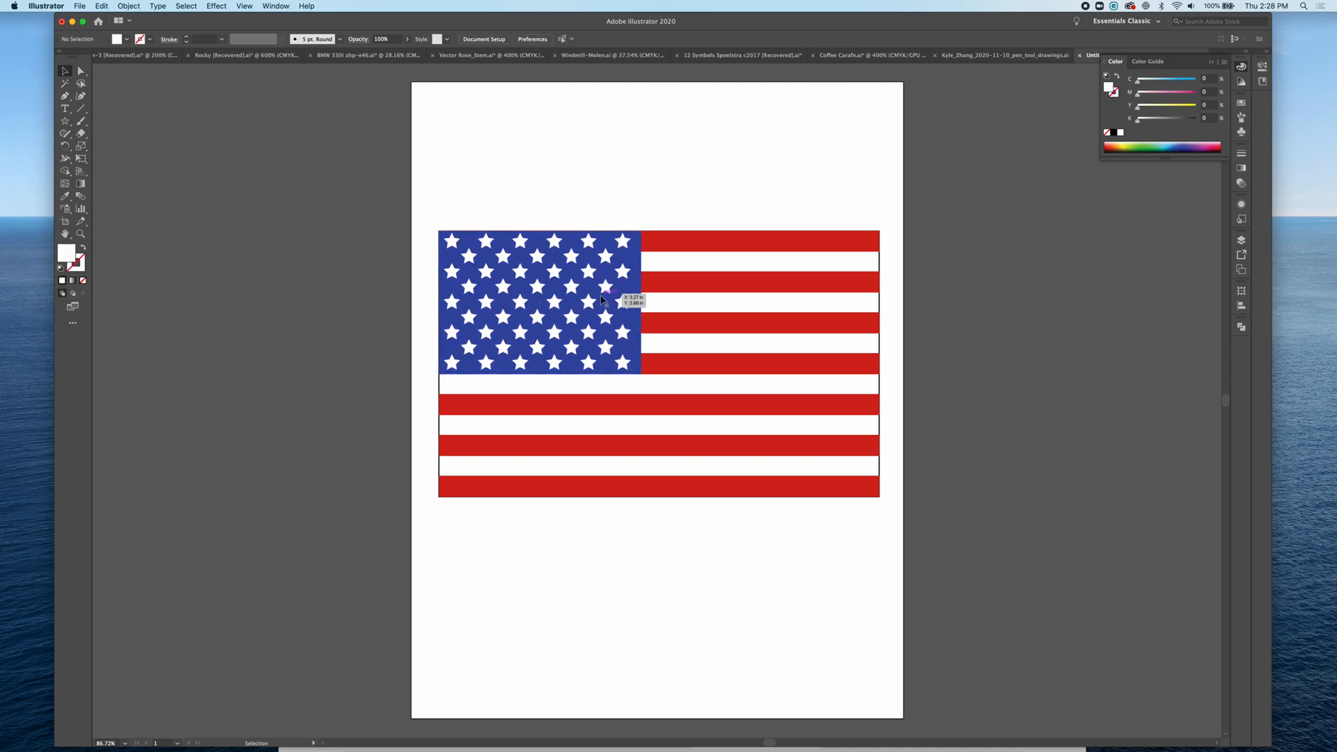